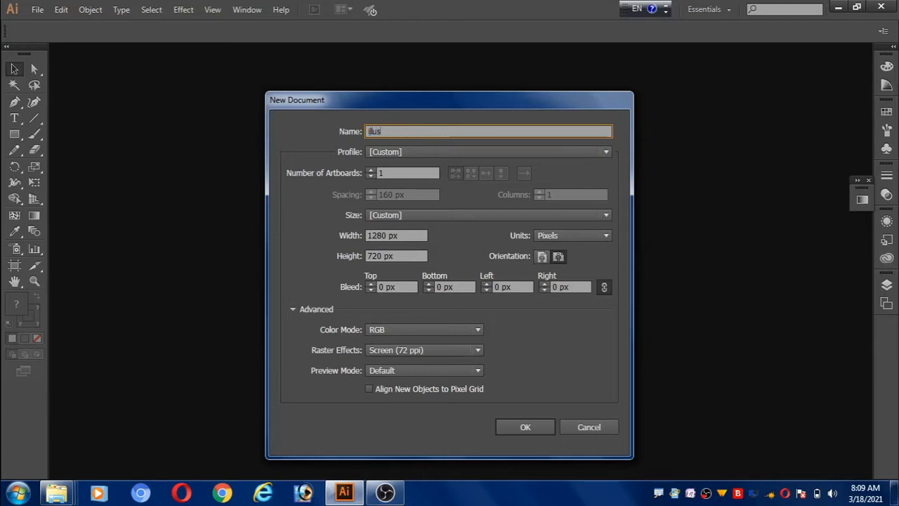
Create a new landscape document named illustrator tutorial 2, sized 1280 by 720 px in RGB color mode
{"action": "type", "text": "llustrator tutorial 2"}
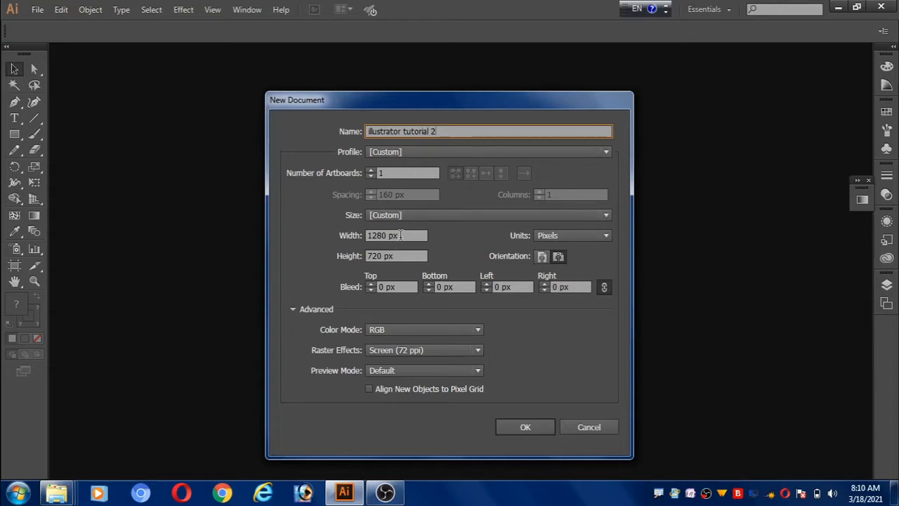
{"action": "left_click", "coordinate": [401, 235]}
{"action": "double_click", "coordinate": [388, 255]}
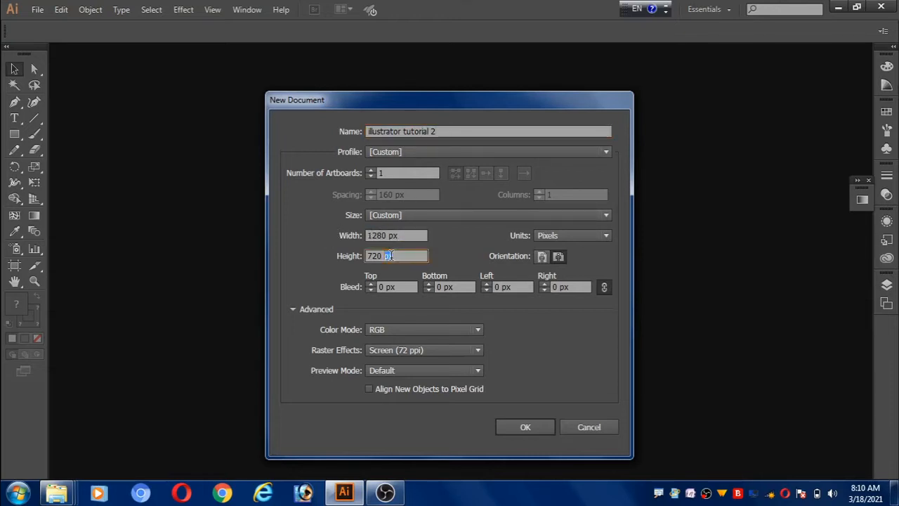
{"action": "left_click", "coordinate": [560, 257]}
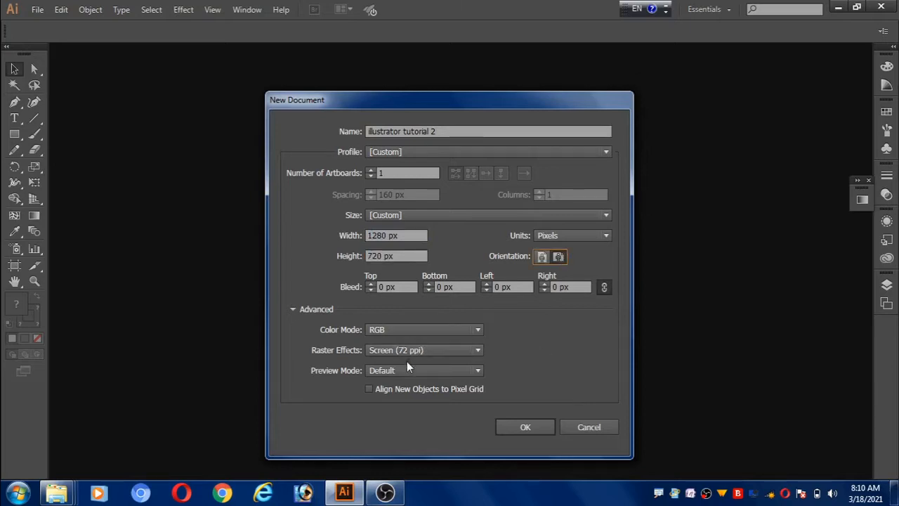
{"action": "left_click", "coordinate": [517, 428]}
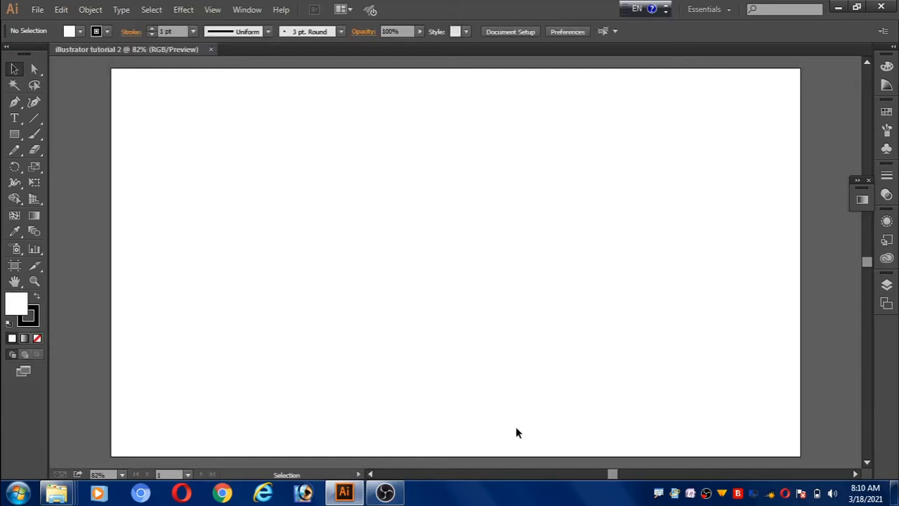
Draw a wide rectangle about 50 px high in the artboard's upper-left area and remove its stroke
{"action": "left_click", "coordinate": [14, 133]}
{"action": "mouse_move", "coordinate": [181, 135]}
{"action": "left_mouse_down"}
{"action": "mouse_move", "coordinate": [237, 159]}
{"action": "mouse_move", "coordinate": [286, 161]}
{"action": "left_mouse_up"}
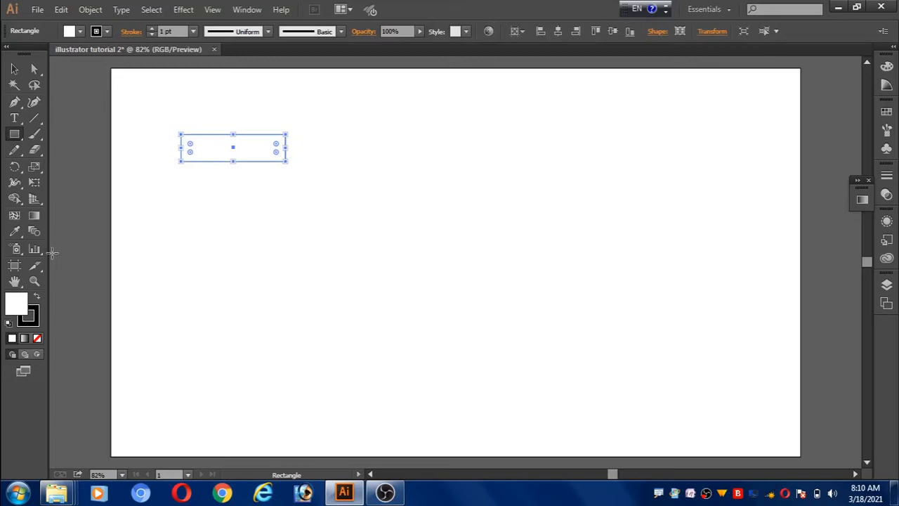
{"action": "left_click", "coordinate": [33, 322]}
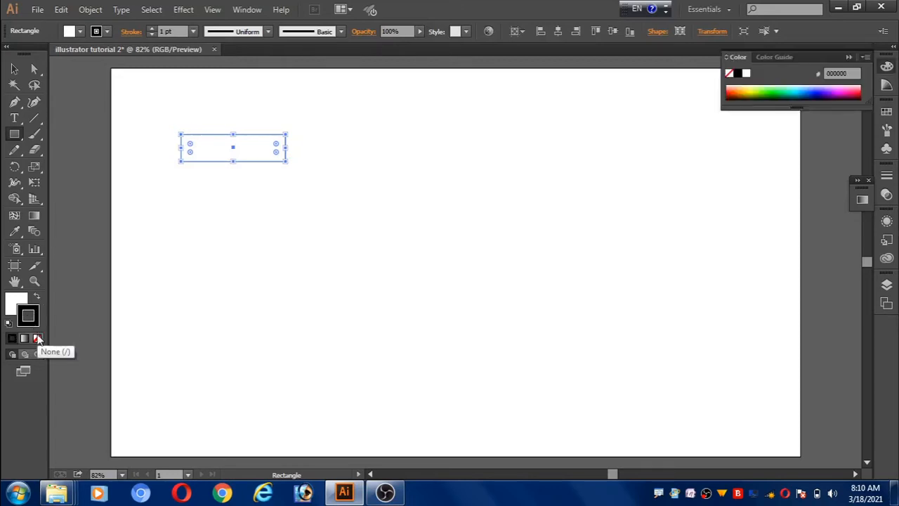
{"action": "left_click", "coordinate": [37, 338]}
Fill the rectangle with bright green 42F906
{"action": "left_click", "coordinate": [12, 304]}
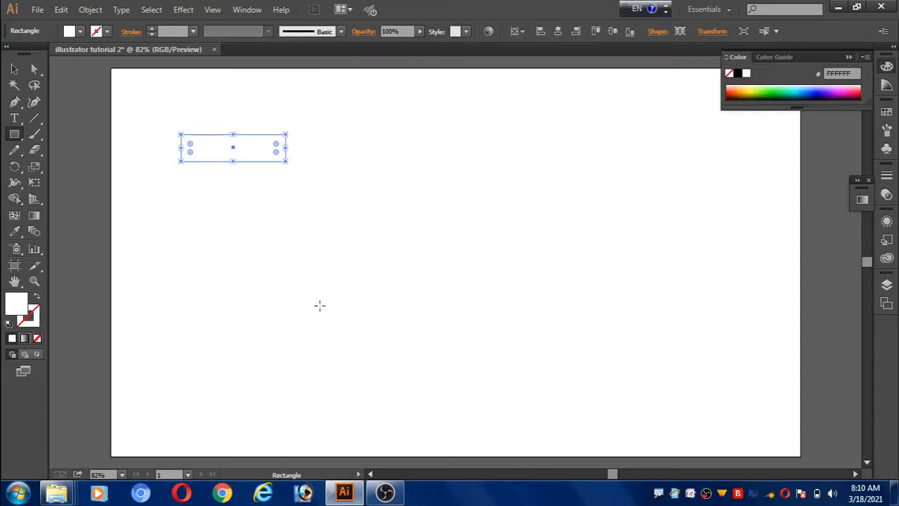
{"action": "double_click", "coordinate": [21, 304]}
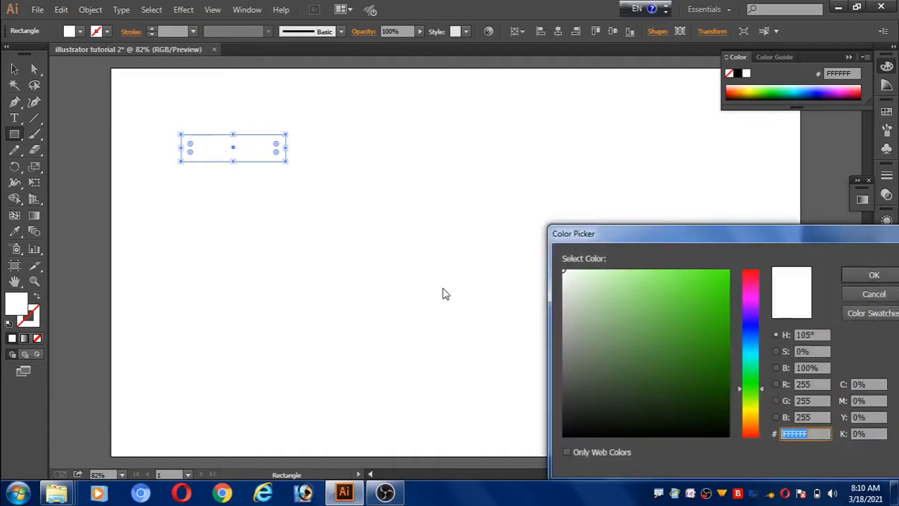
{"action": "left_click", "coordinate": [727, 271]}
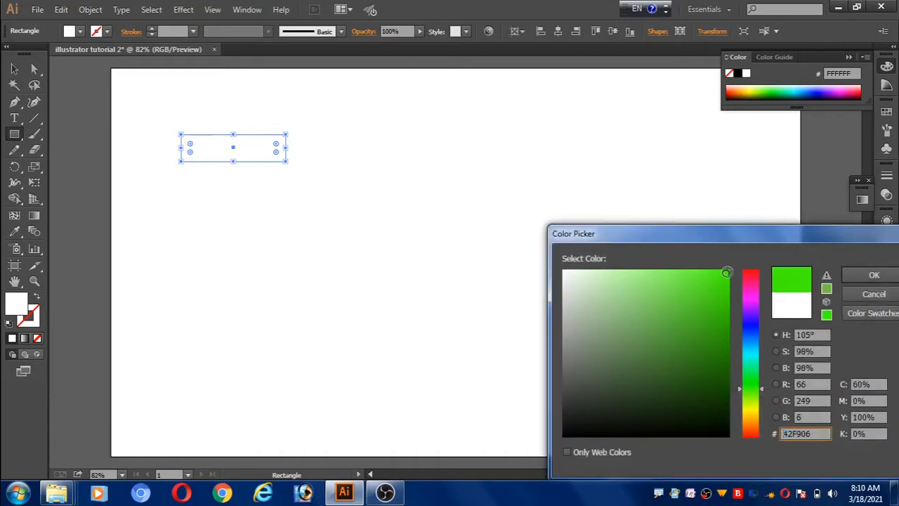
{"action": "left_click", "coordinate": [870, 274]}
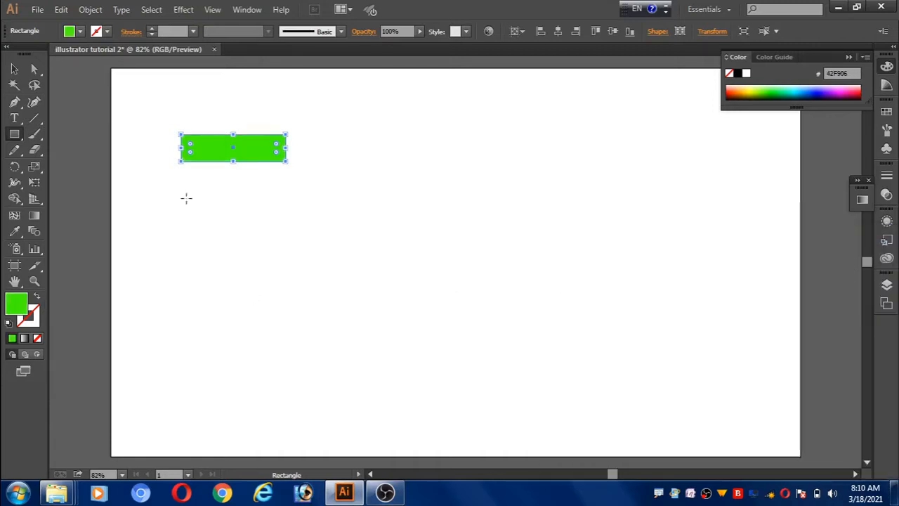
Copy the green bar straight down by about 104 px and repeat the copy once to make three evenly spaced bars
{"action": "left_click", "coordinate": [14, 69]}
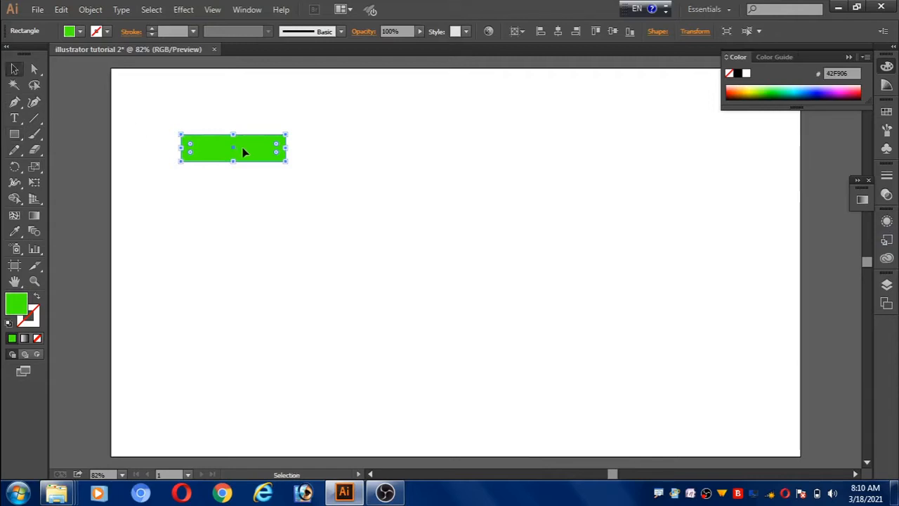
{"action": "left_click_drag", "start_coordinate": [245, 149], "coordinate": [242, 209]}
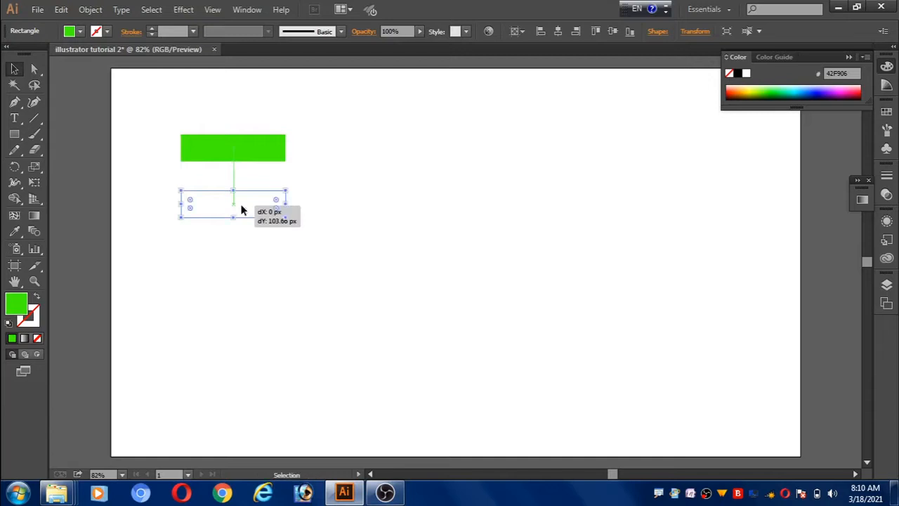
{"action": "key", "text": "ctrl+d"}
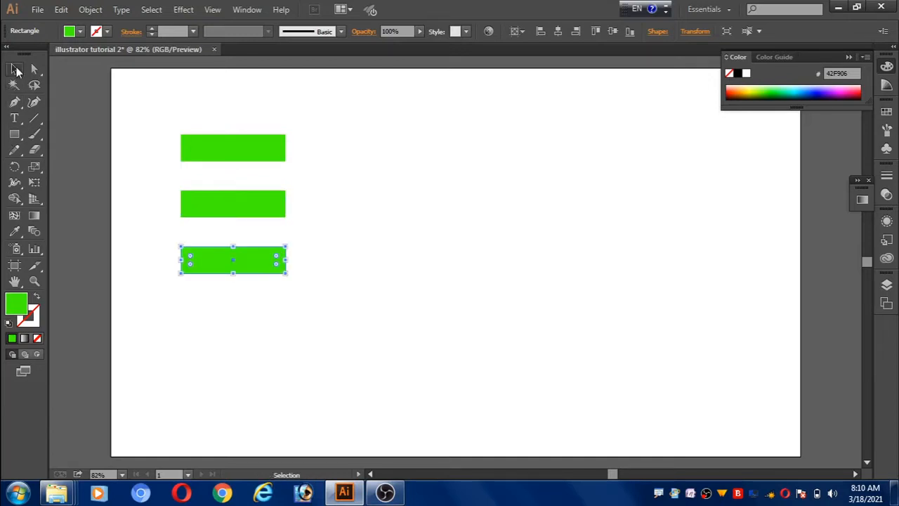
{"action": "left_click", "coordinate": [74, 148]}
Draw a closed diagonal band with the Pen tool from the upper bar's right edge to the middle bar's left edge
{"action": "left_click_drag", "start_coordinate": [17, 102], "coordinate": [57, 103]}
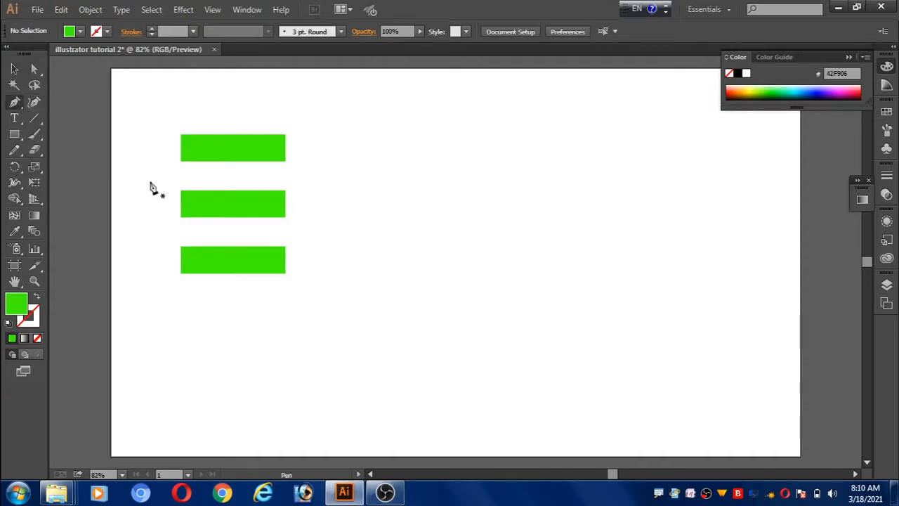
{"action": "left_click", "coordinate": [284, 134]}
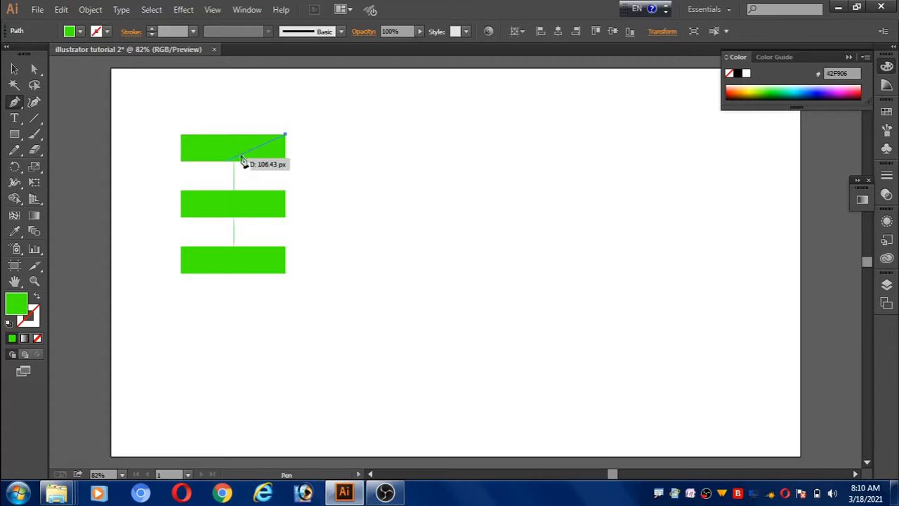
{"action": "left_click", "coordinate": [181, 190]}
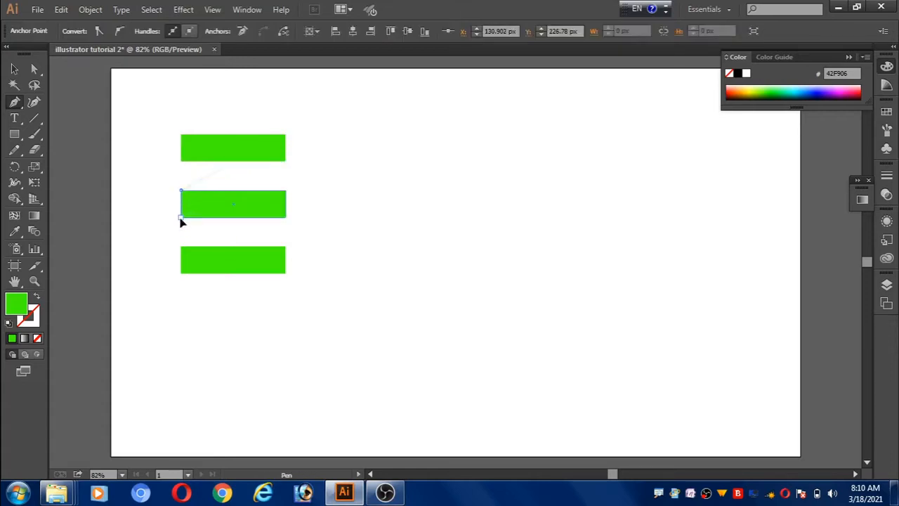
{"action": "left_click", "coordinate": [181, 216]}
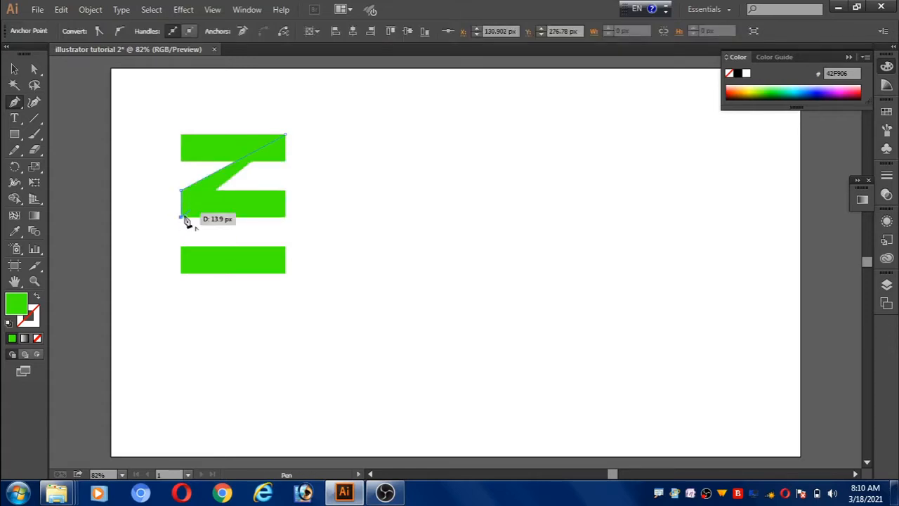
{"action": "left_click", "coordinate": [286, 162]}
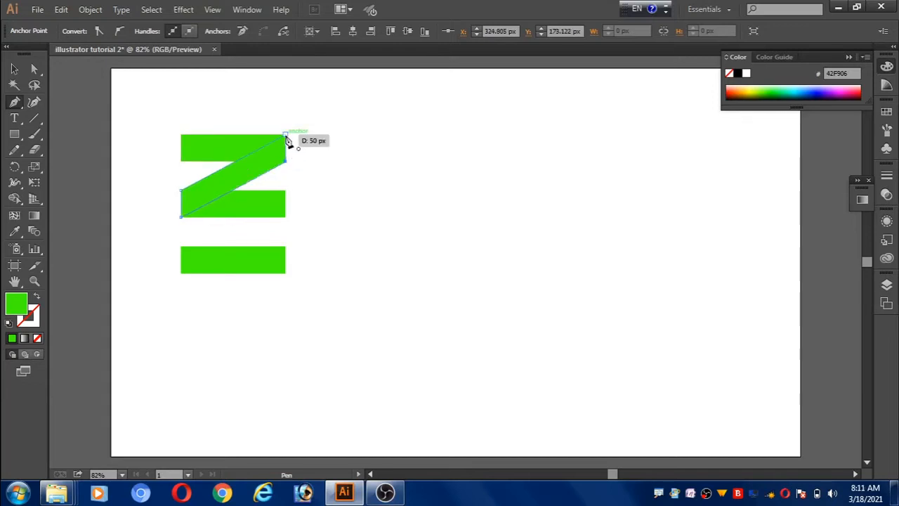
{"action": "left_click", "coordinate": [285, 136]}
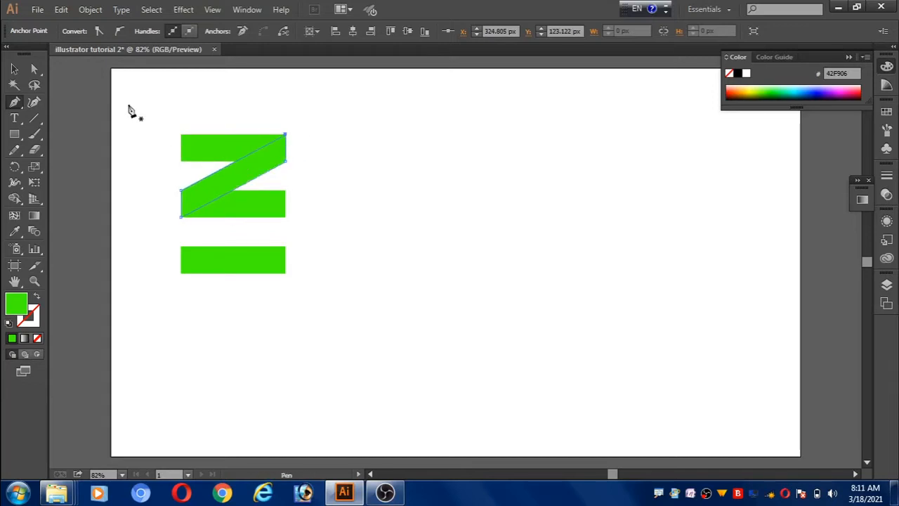
Fill the diagonal band with dark green 2A8C06
{"action": "left_click", "coordinate": [14, 68]}
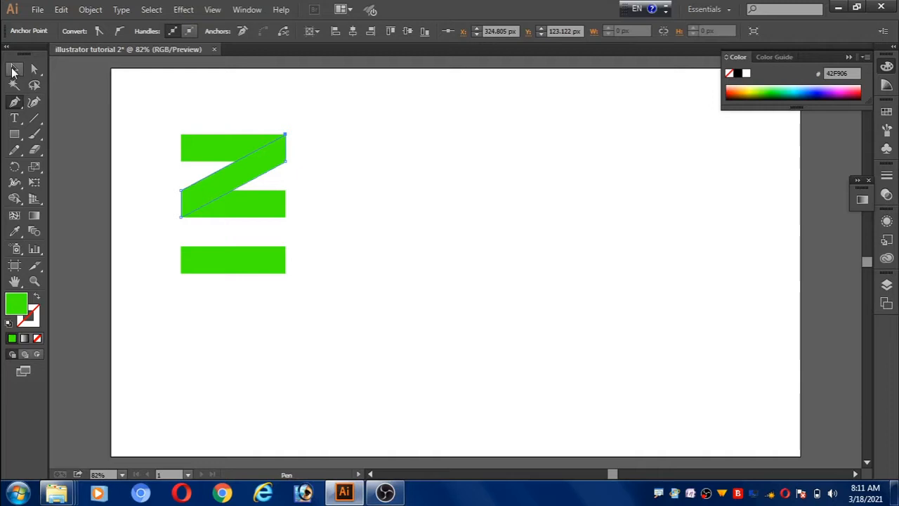
{"action": "left_click", "coordinate": [123, 200]}
{"action": "left_click", "coordinate": [228, 182]}
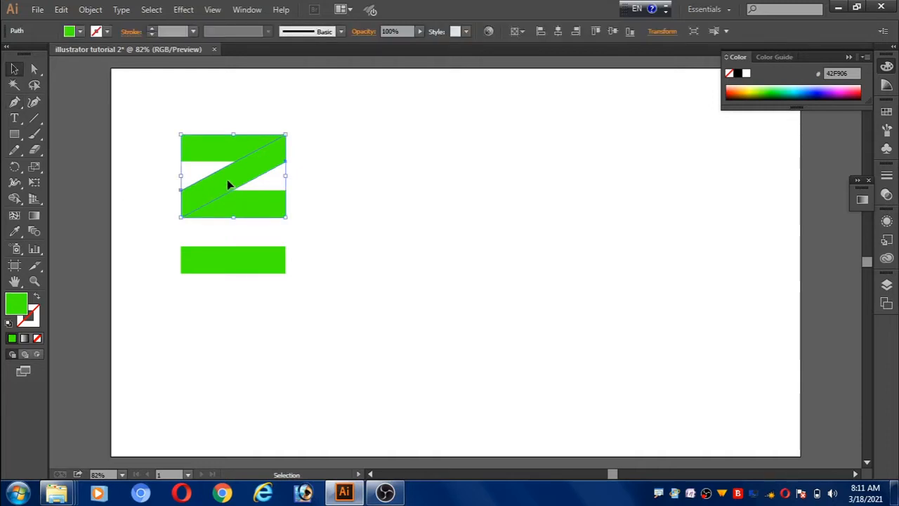
{"action": "double_click", "coordinate": [11, 308]}
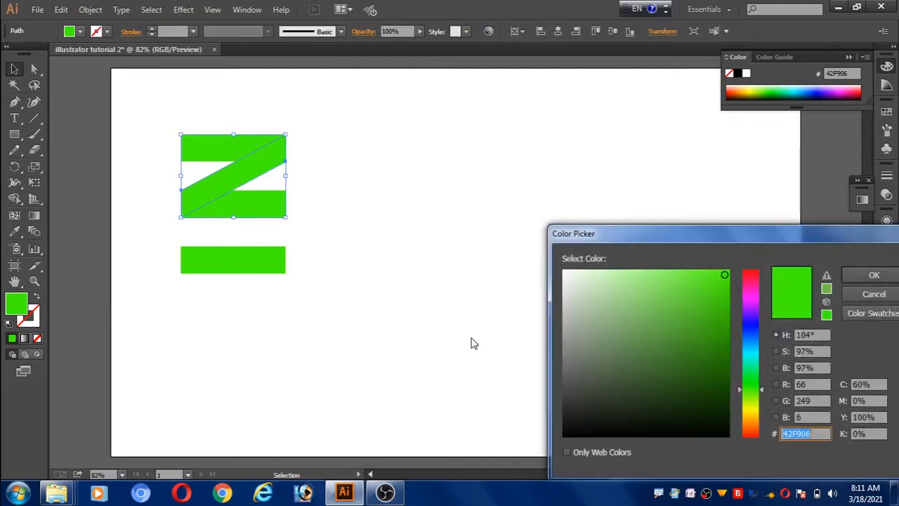
{"action": "left_click", "coordinate": [723, 345]}
{"action": "left_click", "coordinate": [874, 276]}
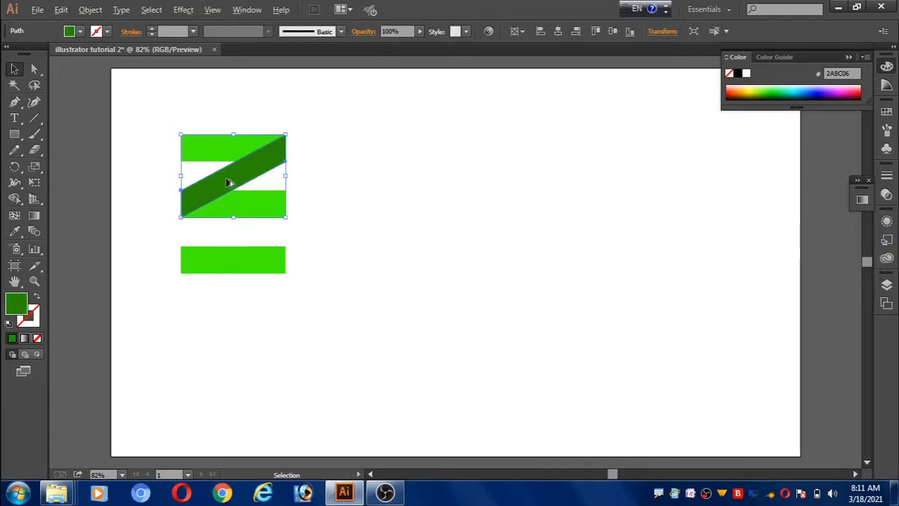
Copy the dark green band down between the middle and lowest bars, and send both bands to the back
{"action": "left_click_drag", "start_coordinate": [227, 182], "coordinate": [222, 238]}
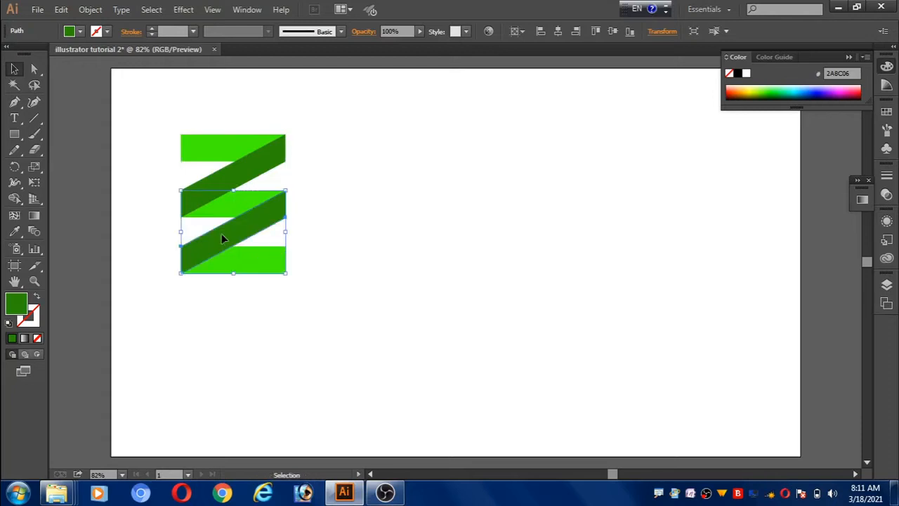
{"action": "left_click", "coordinate": [258, 167], "text": "shift"}
{"action": "right_click", "coordinate": [257, 167]}
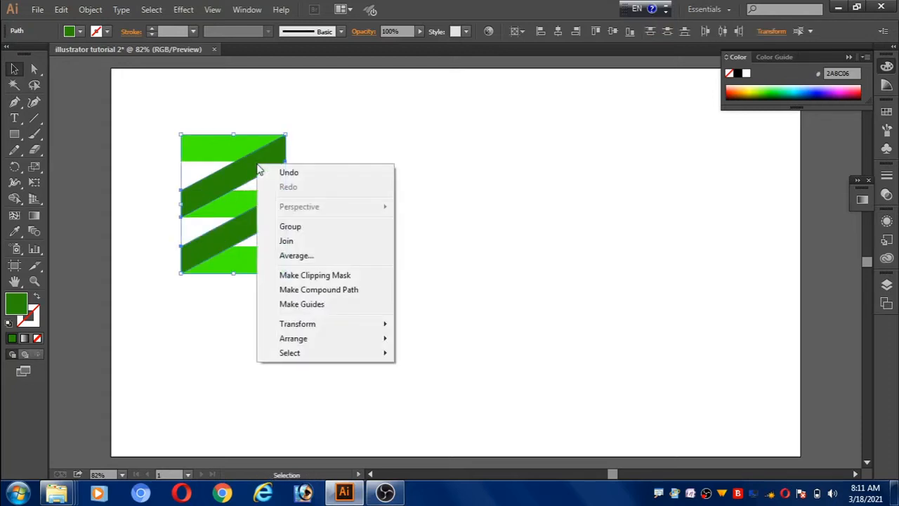
{"action": "mouse_move", "coordinate": [306, 342]}
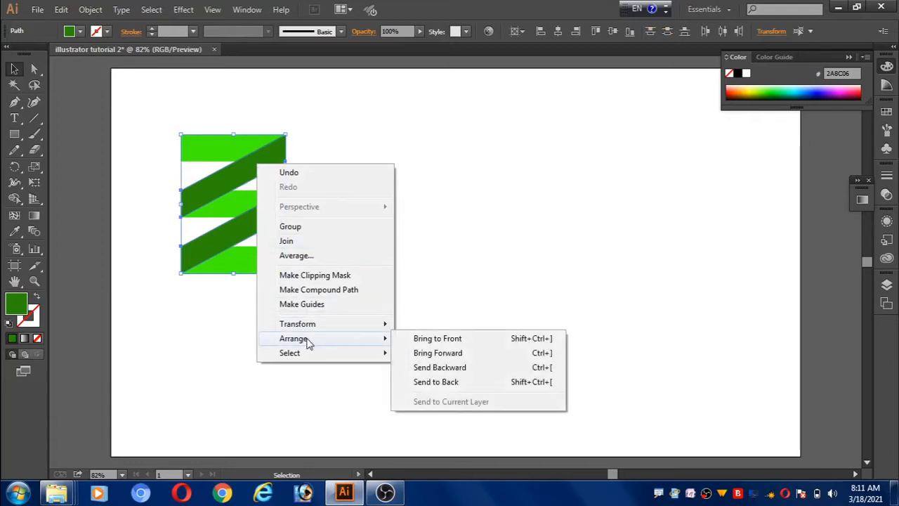
{"action": "left_click", "coordinate": [460, 388]}
{"action": "left_click", "coordinate": [296, 387]}
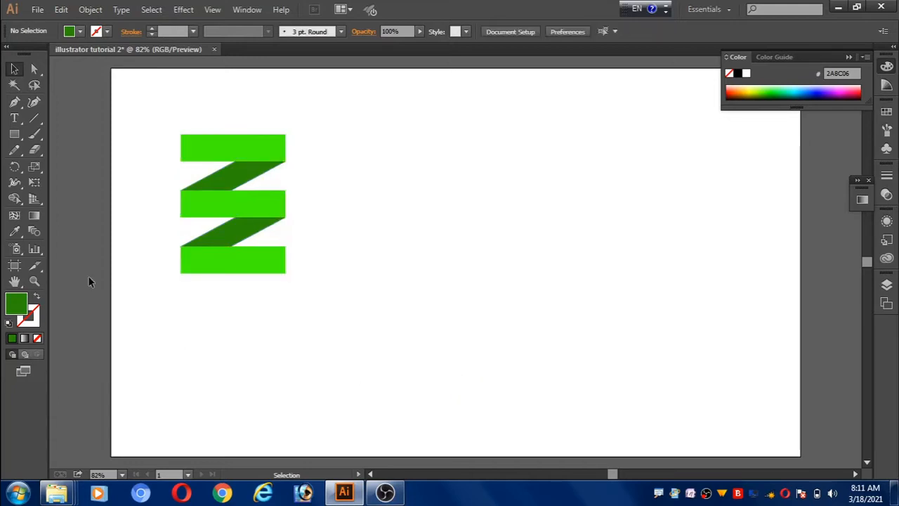
Draw a closed dark green triangular fold with the Pen tool on the uppermost bar's left edge, its tip rising above the bar
{"action": "left_click", "coordinate": [16, 103]}
{"action": "left_click_drag", "start_coordinate": [16, 103], "coordinate": [60, 103]}
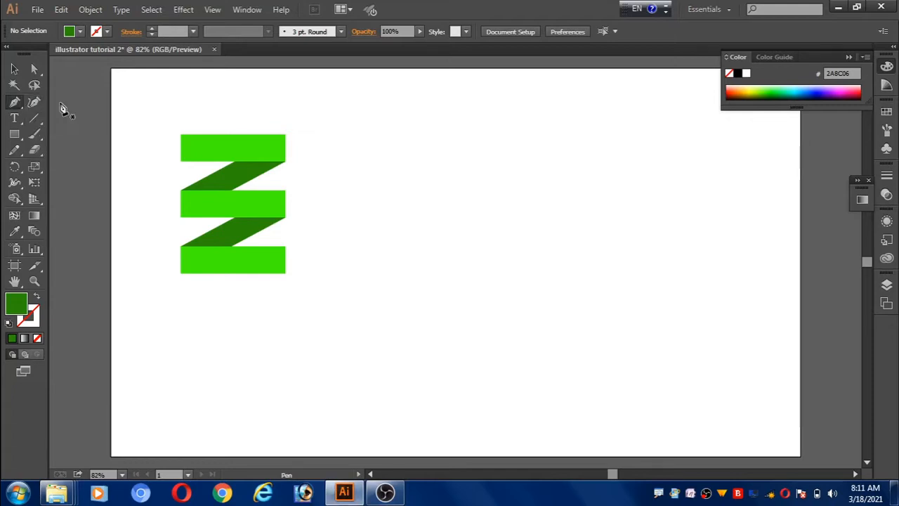
{"action": "left_click", "coordinate": [181, 133]}
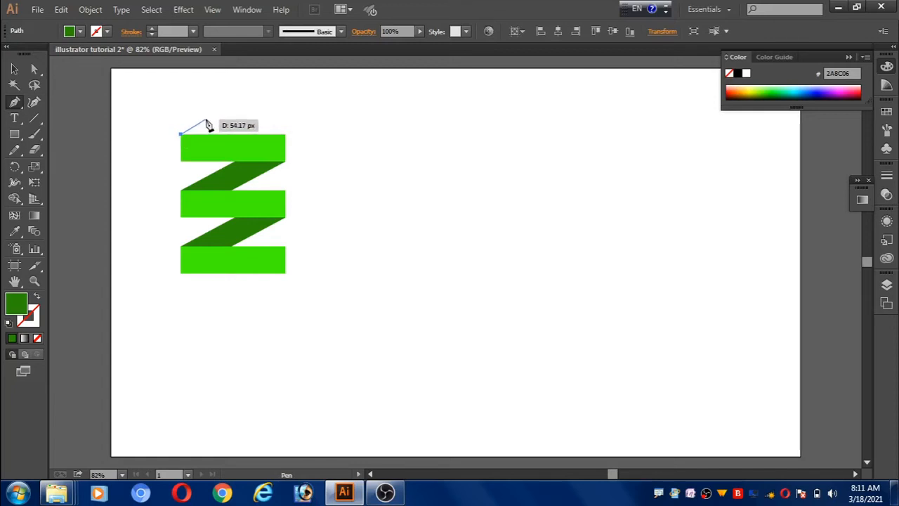
{"action": "left_click", "coordinate": [204, 120]}
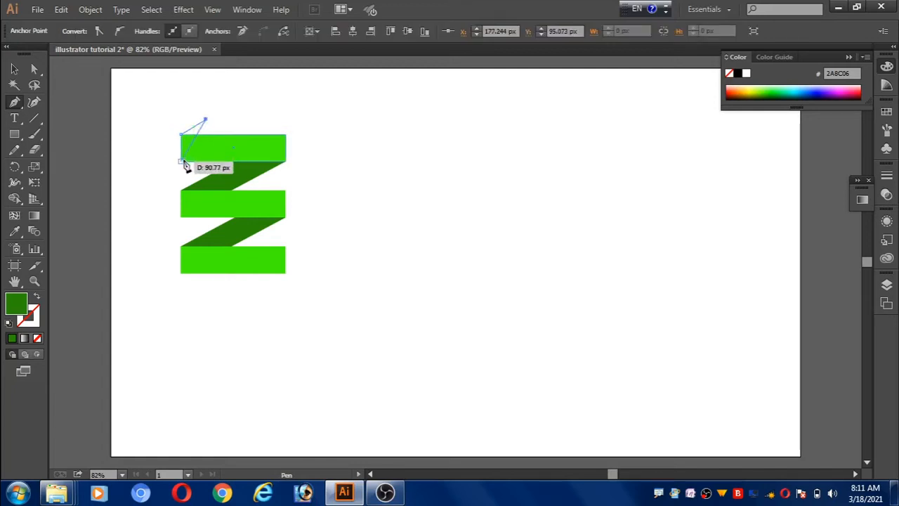
{"action": "left_click", "coordinate": [180, 162]}
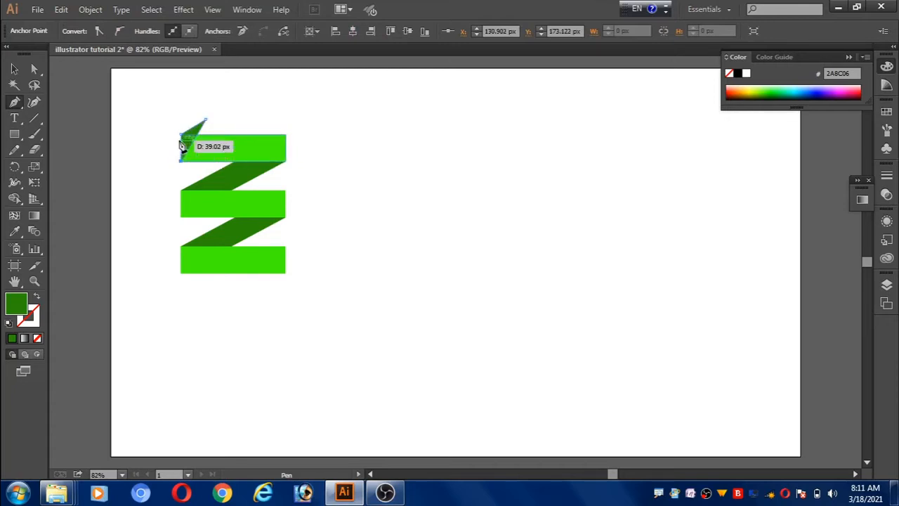
{"action": "left_click", "coordinate": [181, 134]}
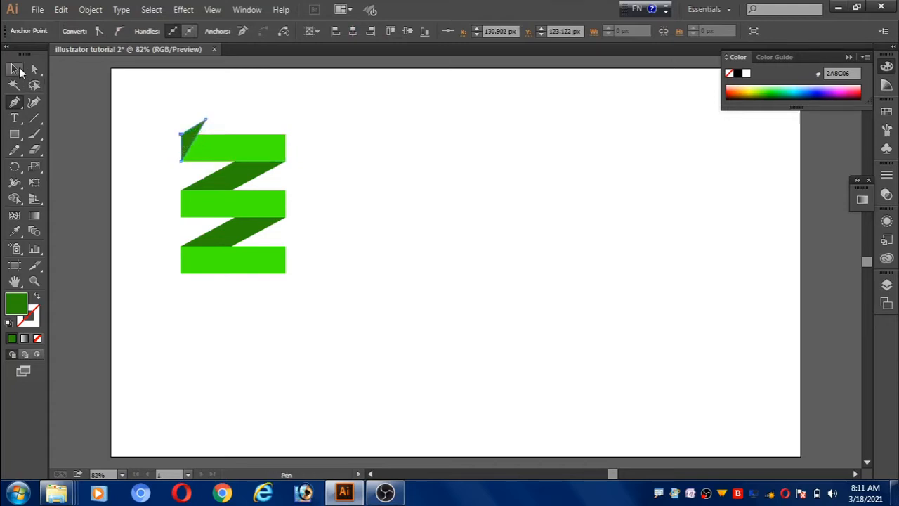
{"action": "key", "text": "v"}
{"action": "left_click", "coordinate": [162, 156]}
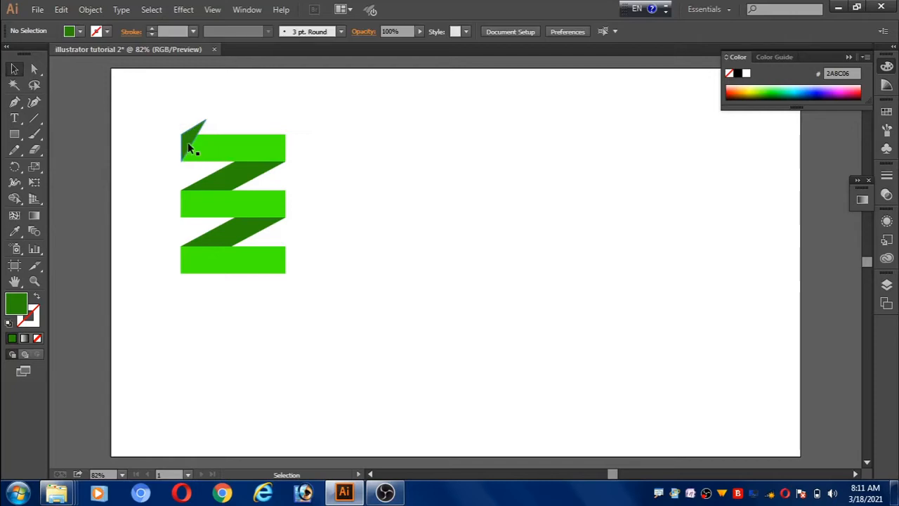
Send the dark green triangular fold on the uppermost bar's left edge behind all bars
{"action": "left_click", "coordinate": [188, 142]}
{"action": "right_click", "coordinate": [188, 144]}
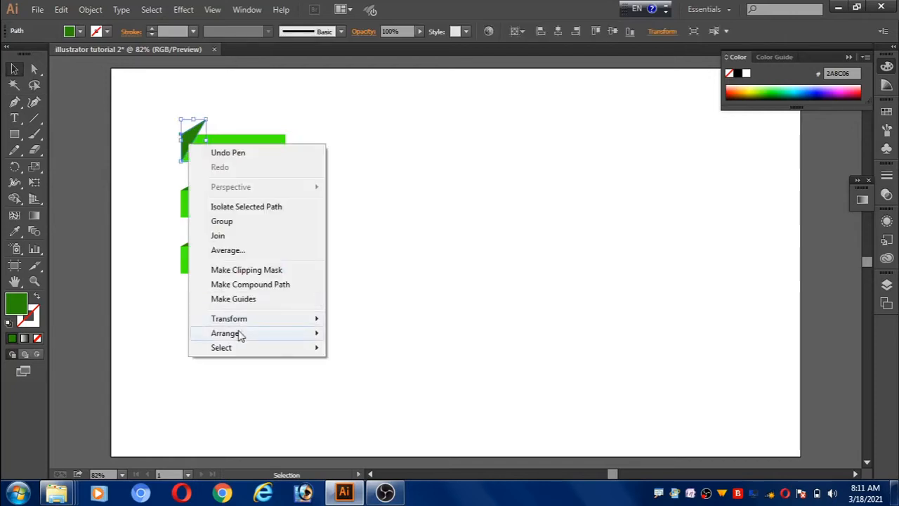
{"action": "mouse_move", "coordinate": [239, 335]}
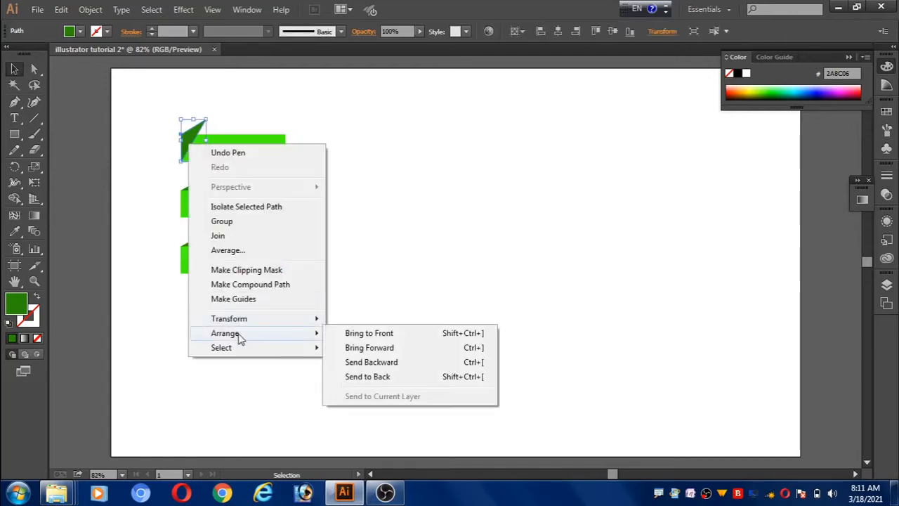
{"action": "left_click", "coordinate": [386, 377]}
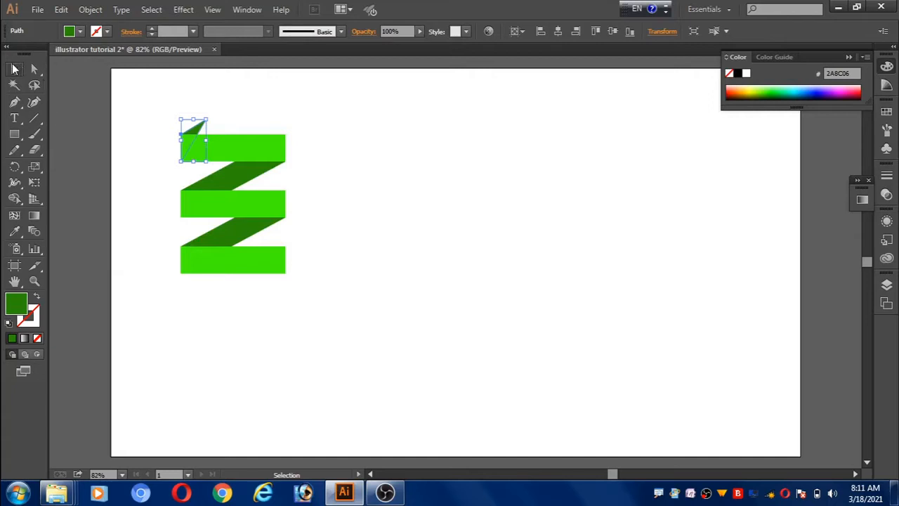
{"action": "left_click", "coordinate": [142, 225]}
Draw a closed dark green triangular fold with the Pen tool on the lowest bar's right edge, its tip reaching below the bar
{"action": "left_click", "coordinate": [15, 104]}
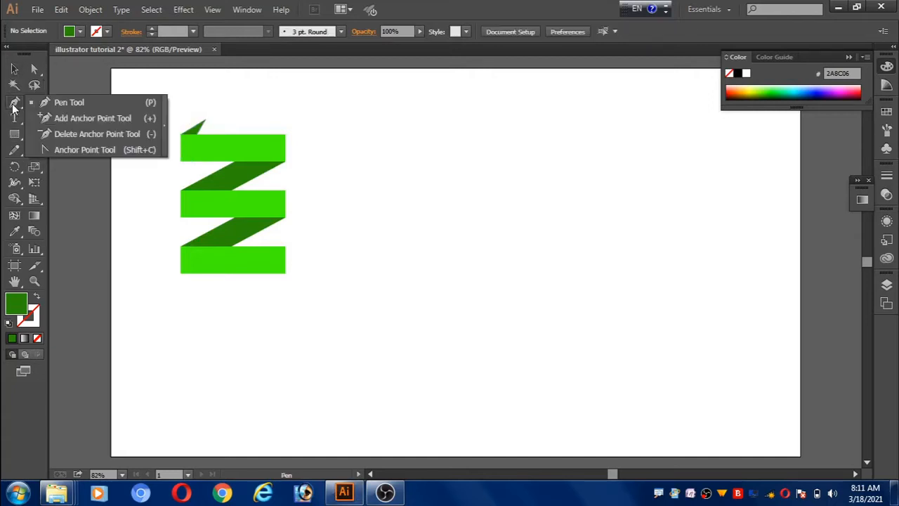
{"action": "left_click", "coordinate": [78, 104]}
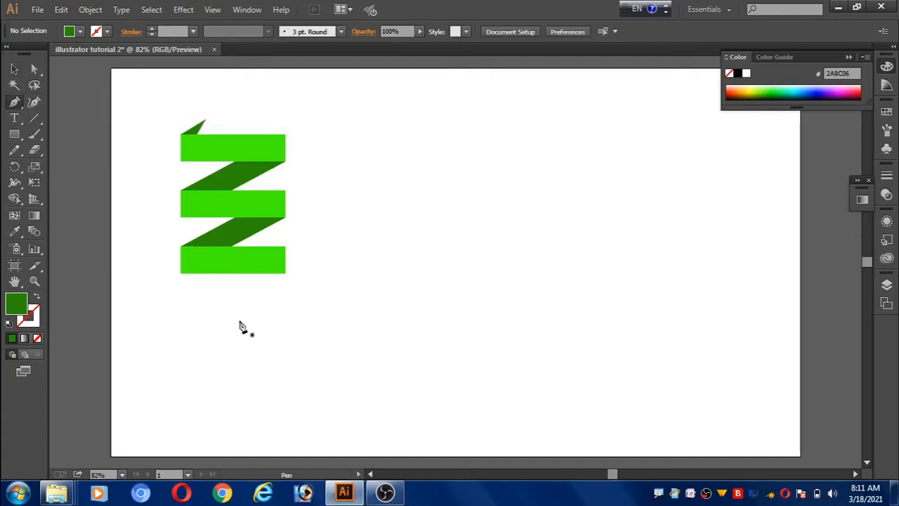
{"action": "left_click", "coordinate": [286, 274]}
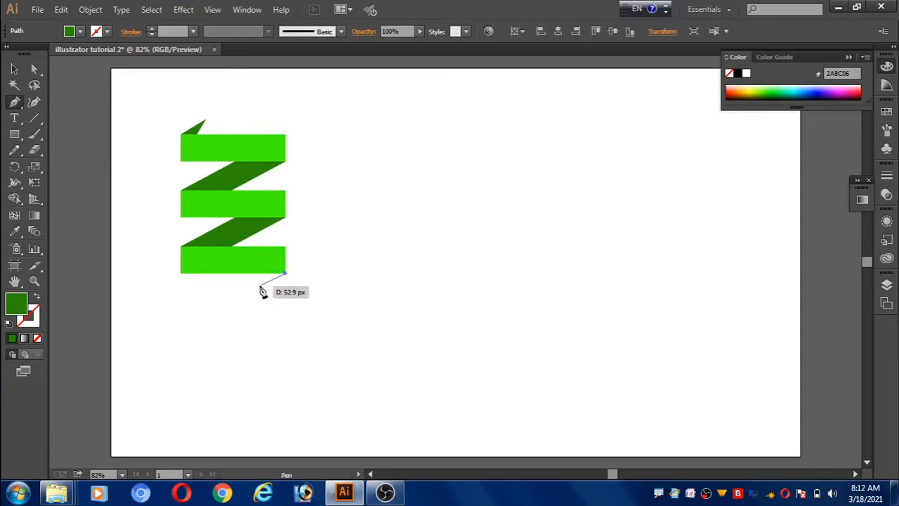
{"action": "left_click", "coordinate": [260, 286]}
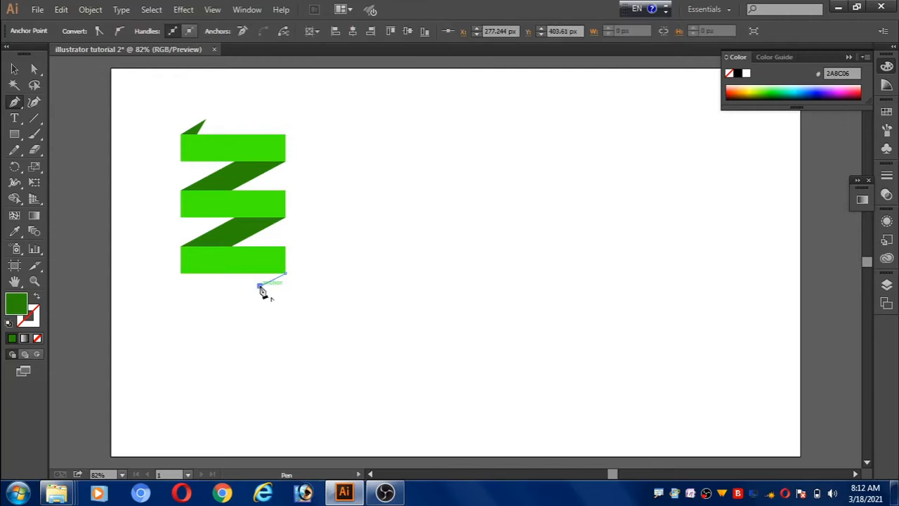
{"action": "left_click", "coordinate": [285, 248]}
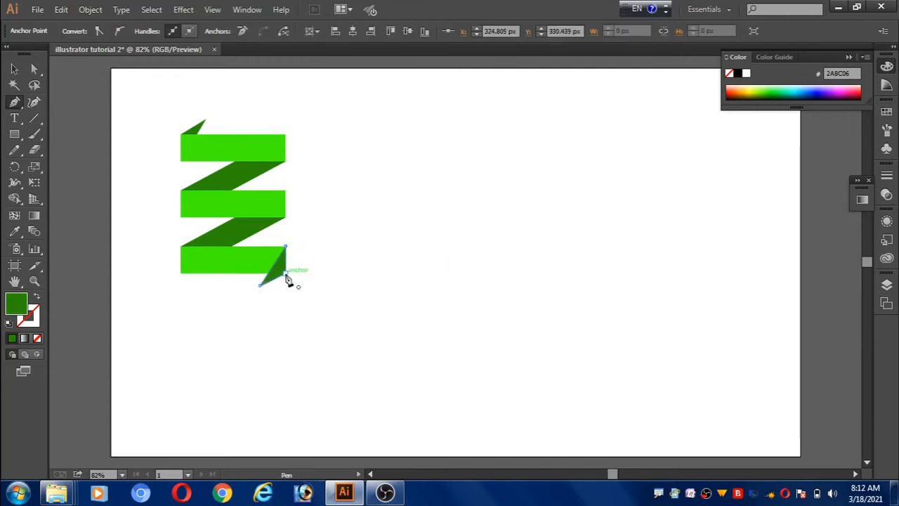
{"action": "left_click", "coordinate": [286, 273]}
{"action": "left_click", "coordinate": [14, 68]}
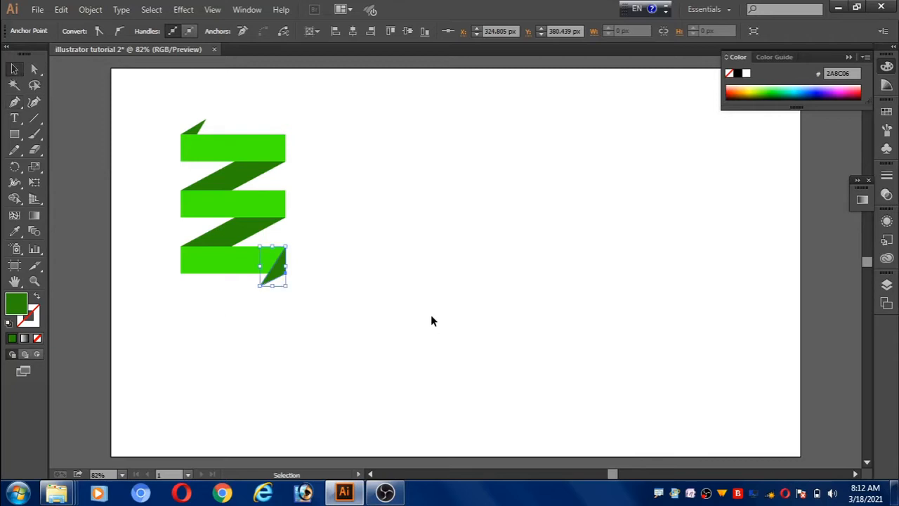
Send the triangular fold on the lowest bar's right edge behind all bars
{"action": "left_click", "coordinate": [431, 316]}
{"action": "left_click", "coordinate": [281, 275]}
{"action": "right_click", "coordinate": [279, 276]}
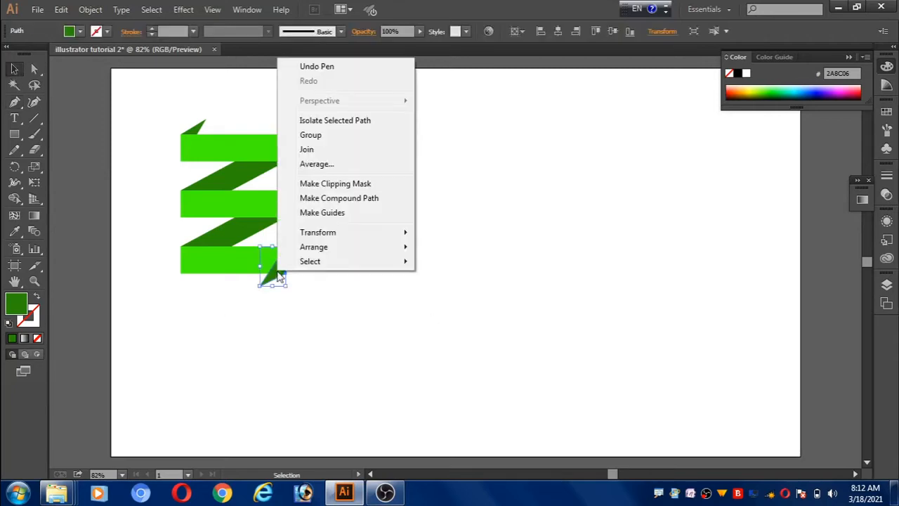
{"action": "mouse_move", "coordinate": [325, 248]}
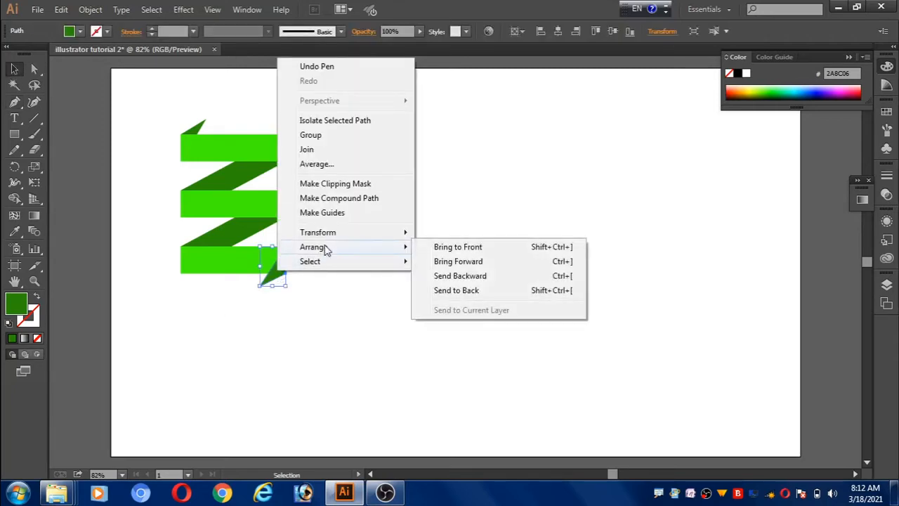
{"action": "left_click", "coordinate": [469, 291]}
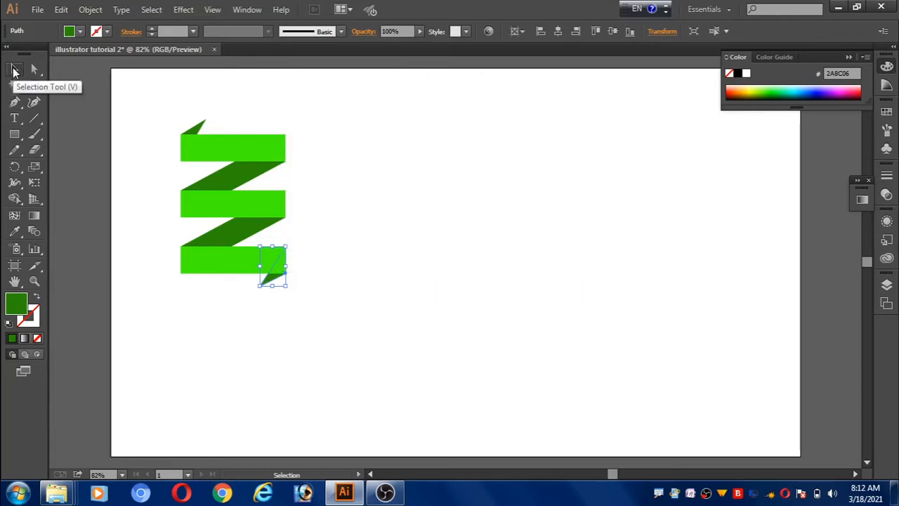
Scale the whole ribbon down slightly in proportion and move it closer to the artboard's upper-left corner
{"action": "left_click_drag", "start_coordinate": [152, 110], "coordinate": [317, 336]}
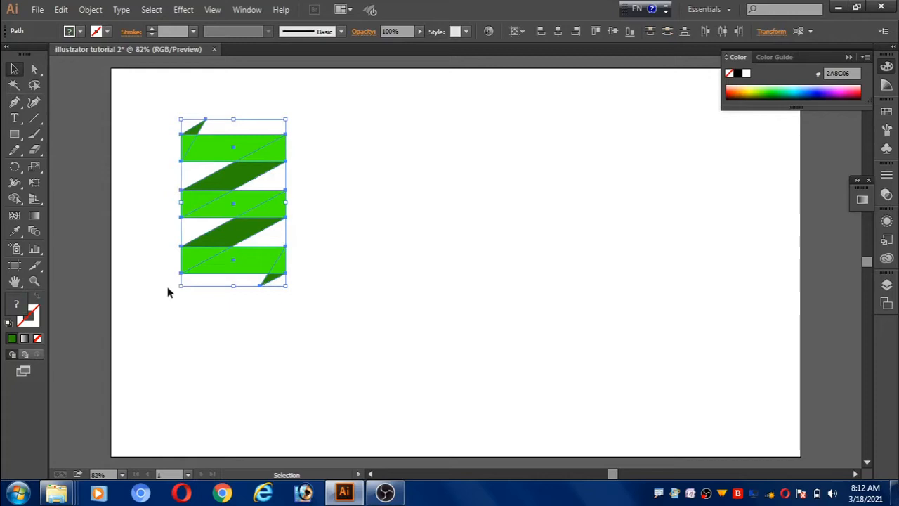
{"action": "left_click", "coordinate": [147, 247]}
{"action": "left_click_drag", "start_coordinate": [161, 116], "coordinate": [330, 328]}
{"action": "left_click_drag", "start_coordinate": [285, 287], "coordinate": [280, 286]}
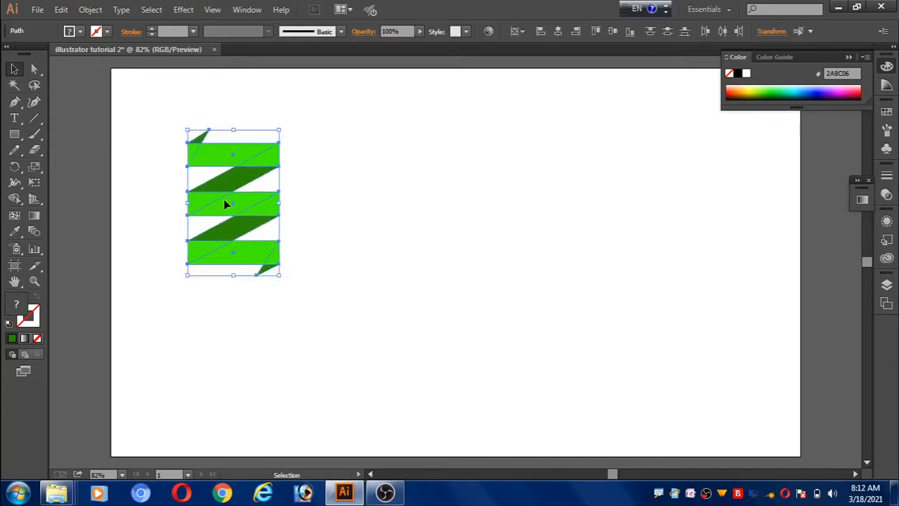
{"action": "left_click_drag", "start_coordinate": [225, 203], "coordinate": [175, 195]}
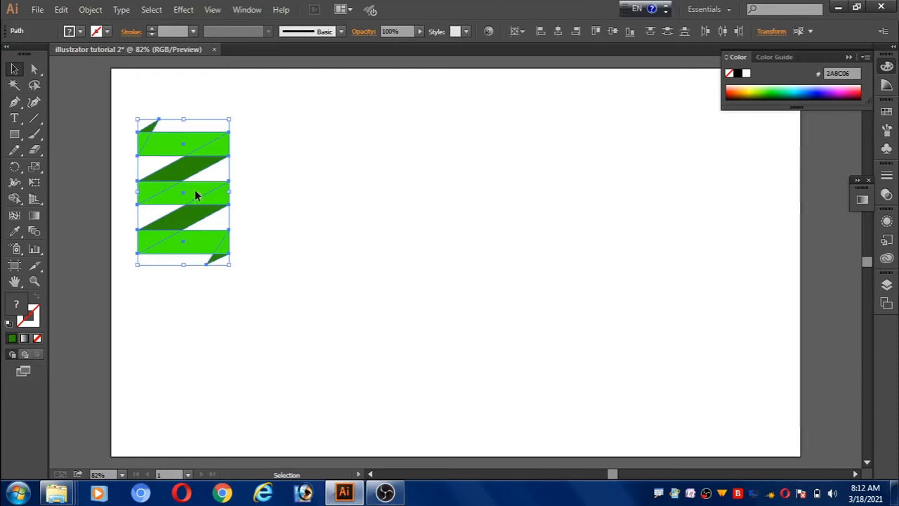
Copy the ribbon horizontally to its right and repeat the copy twice, making a row of four evenly spaced ribbons
{"action": "left_click_drag", "start_coordinate": [195, 190], "coordinate": [316, 209]}
{"action": "key", "text": "a"}
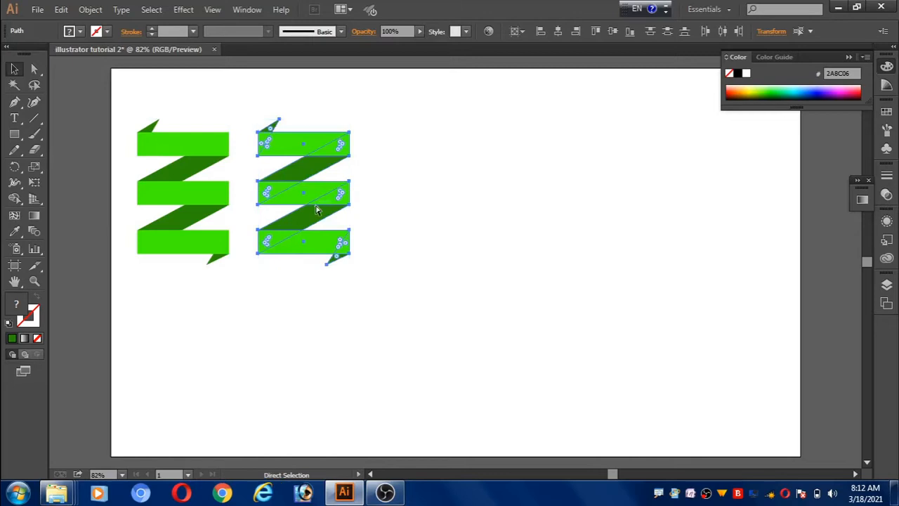
{"action": "key", "text": "ctrl+d"}
{"action": "key", "text": "ctrl+d"}
{"action": "key", "text": "v"}
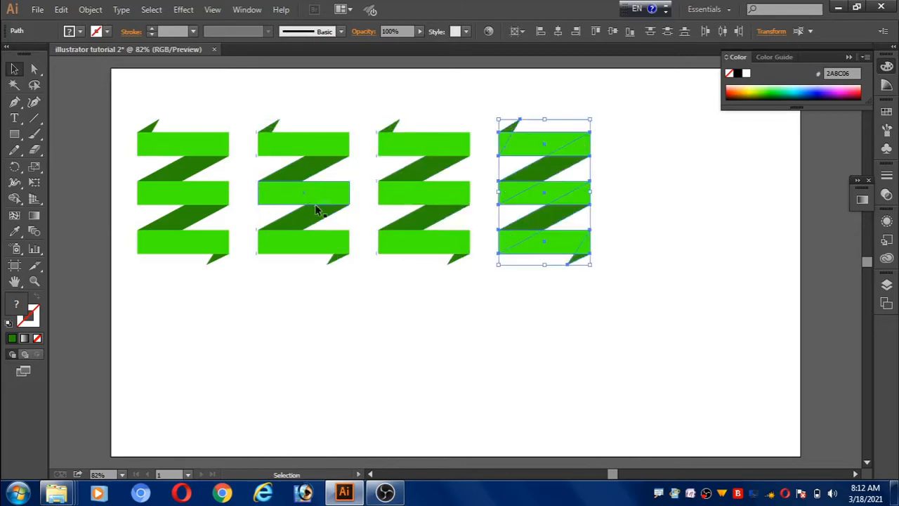
{"action": "left_click", "coordinate": [313, 349]}
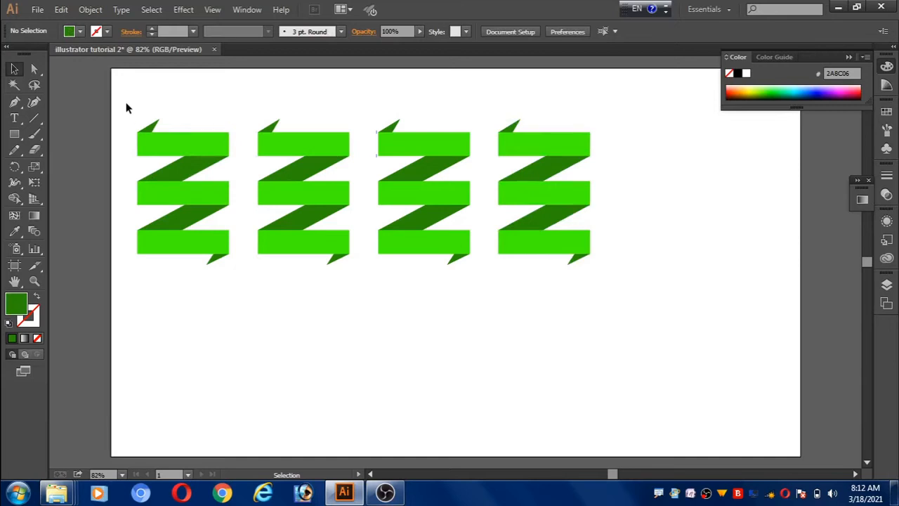
Recolor the first ribbon red with Recolor Artwork, linking its harmony colors and shifting them to a hue of about 3°
{"action": "left_click_drag", "start_coordinate": [126, 107], "coordinate": [235, 288]}
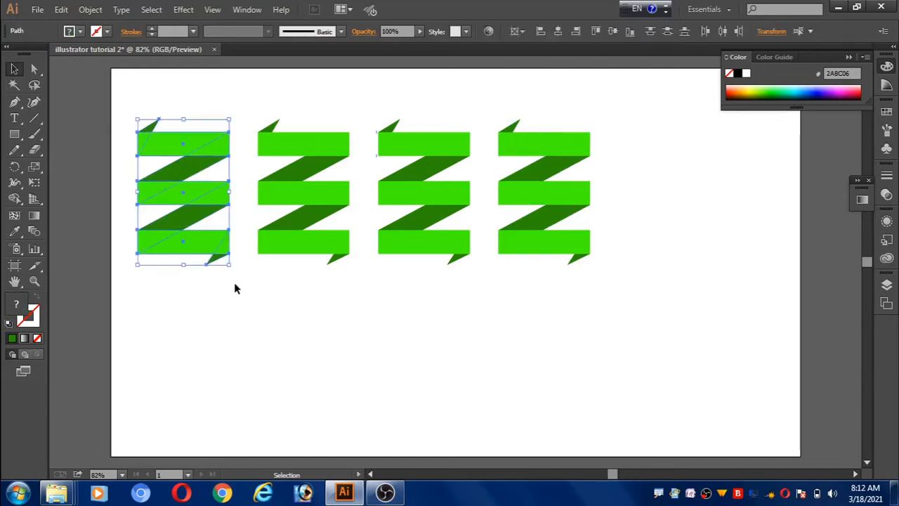
{"action": "left_click", "coordinate": [490, 33]}
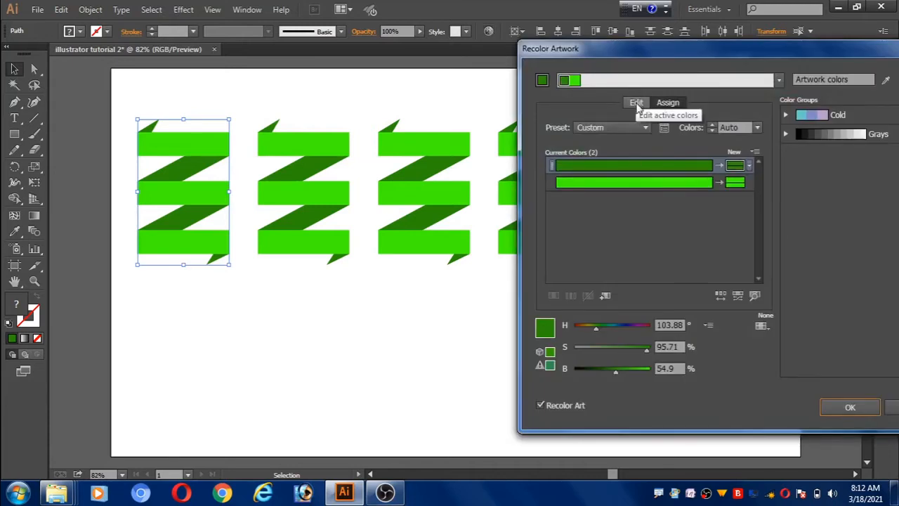
{"action": "left_click", "coordinate": [636, 102]}
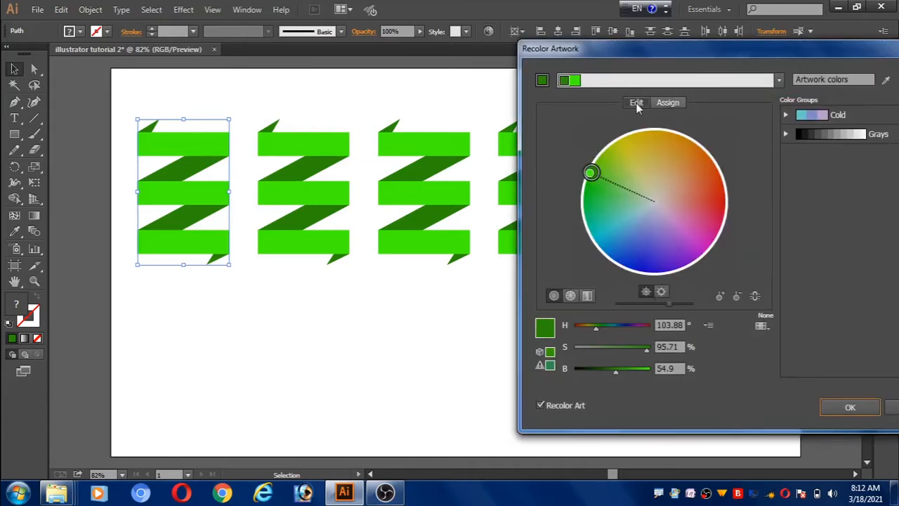
{"action": "left_click", "coordinate": [755, 296]}
{"action": "mouse_move", "coordinate": [601, 180]}
{"action": "left_mouse_down"}
{"action": "mouse_move", "coordinate": [620, 147]}
{"action": "mouse_move", "coordinate": [732, 182]}
{"action": "mouse_move", "coordinate": [732, 205]}
{"action": "mouse_move", "coordinate": [725, 196]}
{"action": "left_mouse_up"}
{"action": "left_click", "coordinate": [847, 408]}
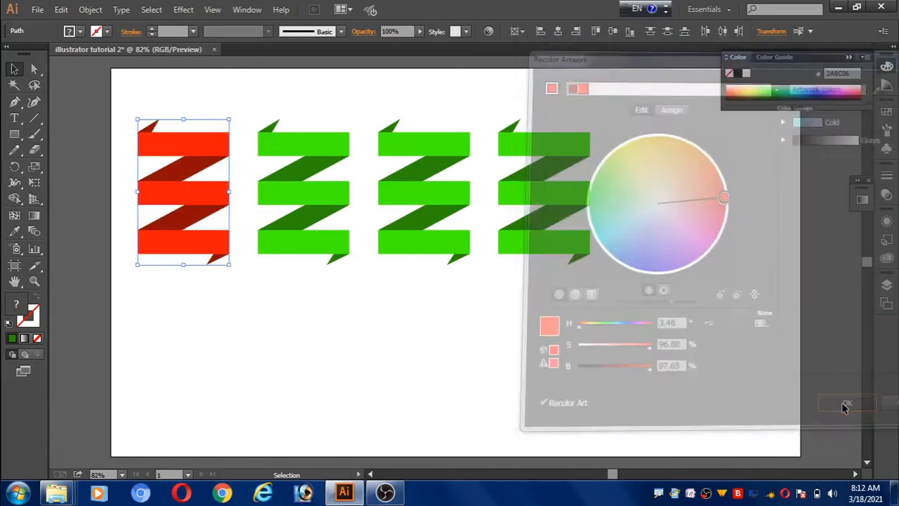
{"action": "left_click", "coordinate": [496, 406]}
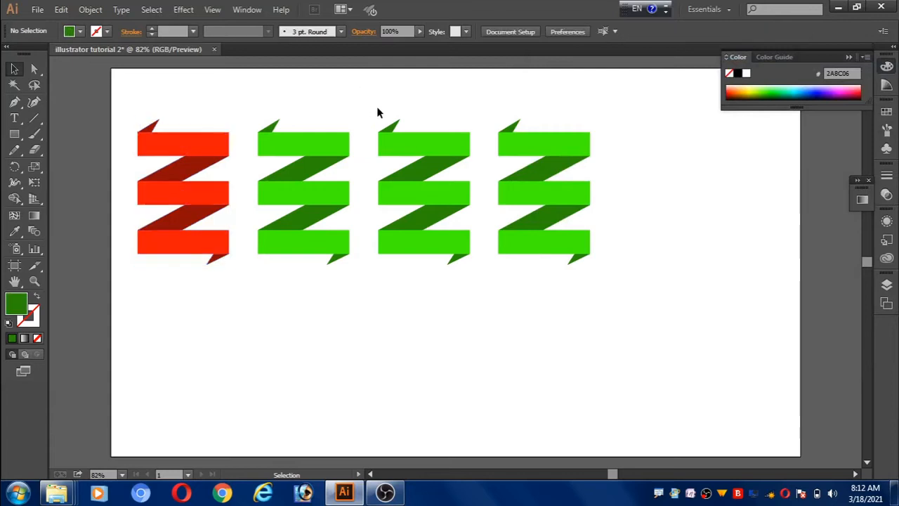
Recolor the third ribbon blue with Recolor Artwork, linking its harmony colors and shifting them to a hue of about 244°
{"action": "left_click_drag", "start_coordinate": [377, 108], "coordinate": [469, 275]}
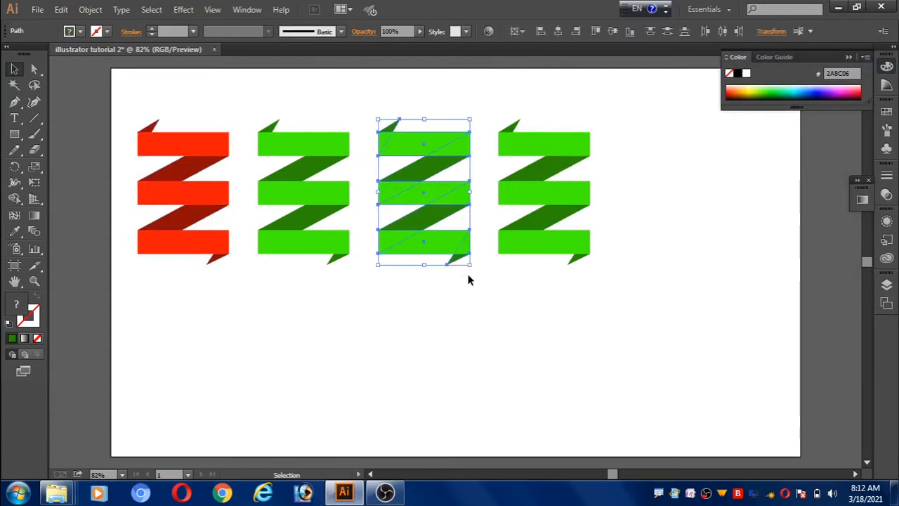
{"action": "left_click", "coordinate": [489, 32]}
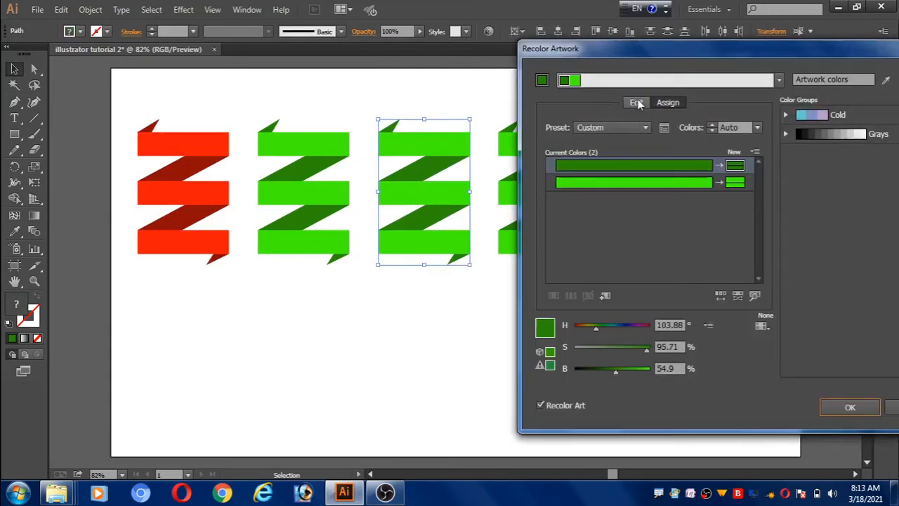
{"action": "left_click", "coordinate": [636, 102]}
{"action": "left_click", "coordinate": [756, 297]}
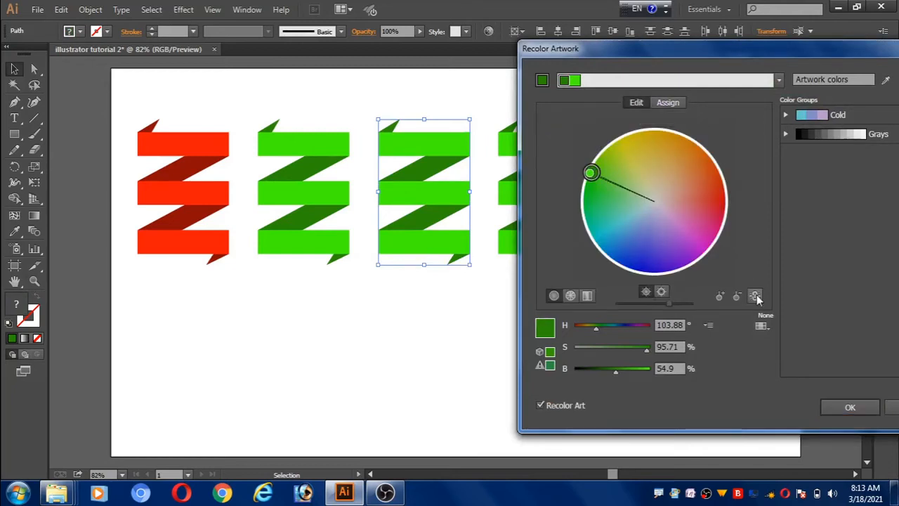
{"action": "left_click_drag", "start_coordinate": [592, 173], "coordinate": [646, 274]}
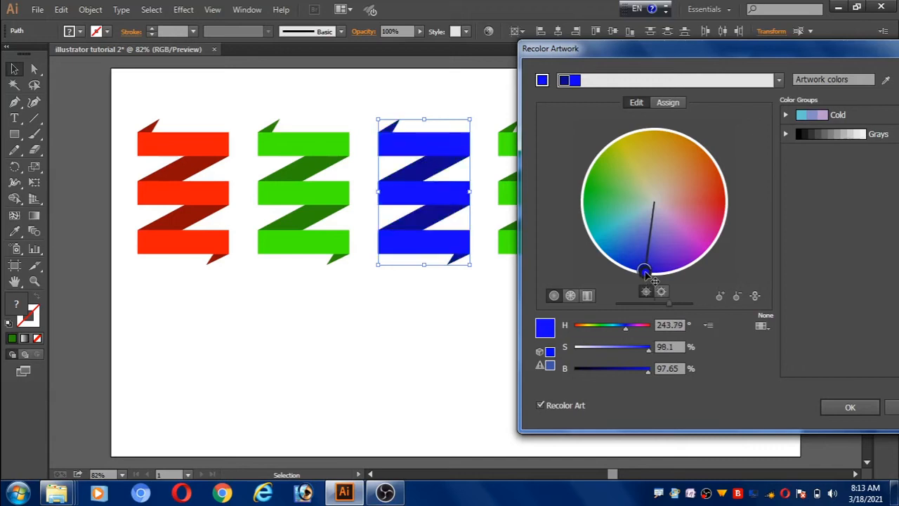
{"action": "left_click", "coordinate": [851, 408]}
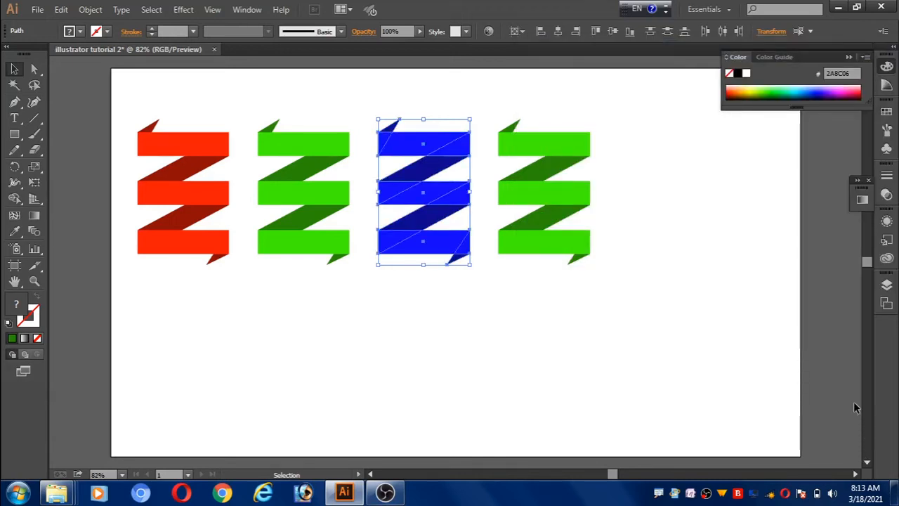
{"action": "left_click", "coordinate": [17, 68]}
{"action": "left_click", "coordinate": [615, 112]}
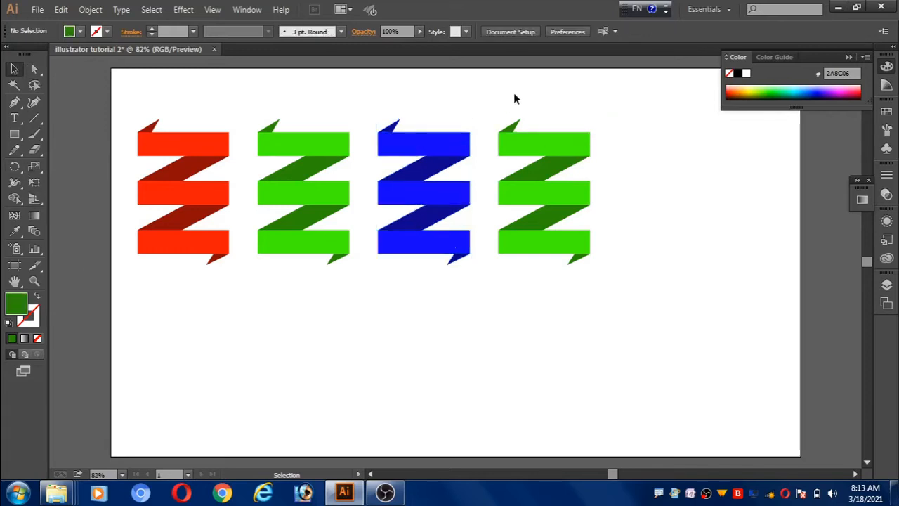
{"action": "left_click_drag", "start_coordinate": [492, 106], "coordinate": [618, 307]}
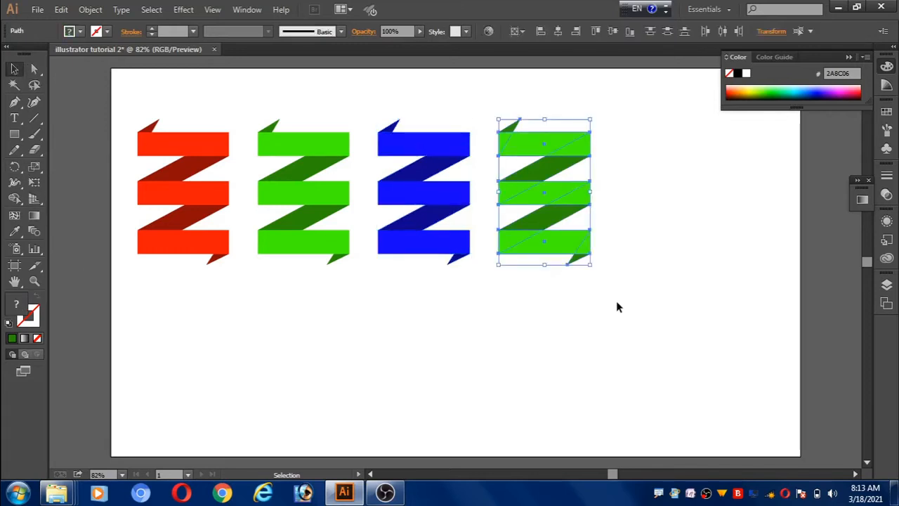
{"action": "right_click", "coordinate": [559, 187]}
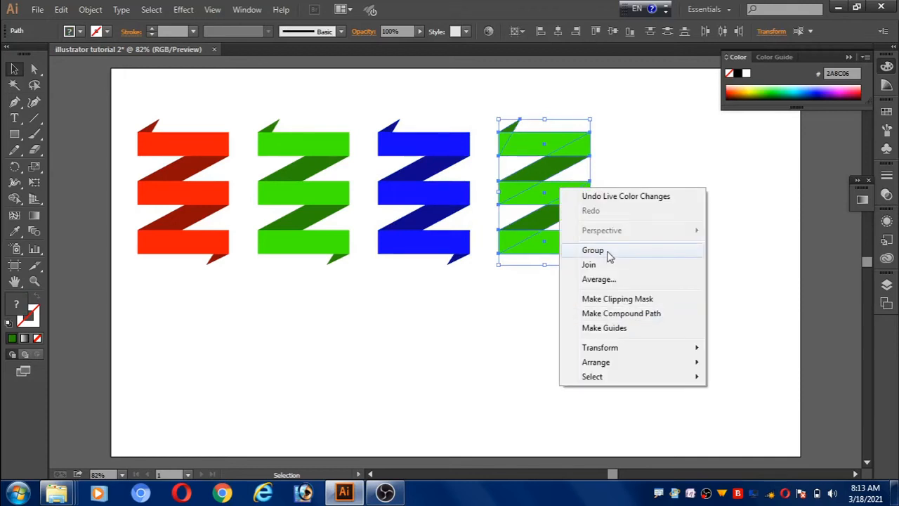
{"action": "left_click", "coordinate": [493, 350]}
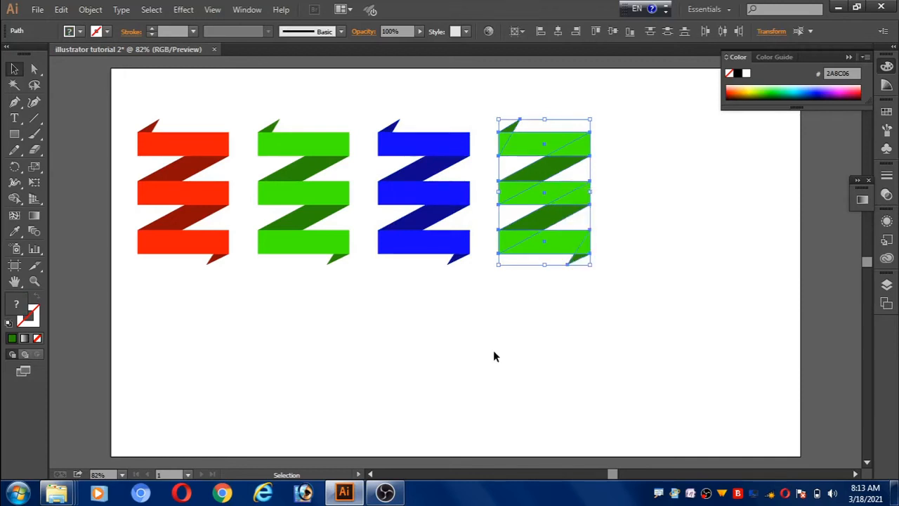
{"action": "left_click", "coordinate": [493, 350]}
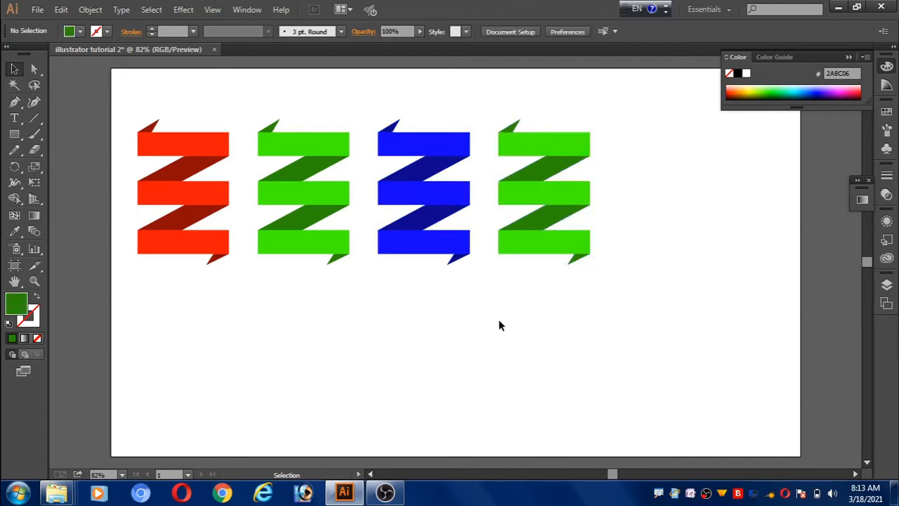
Give the fourth ribbon's top band a linear gradient with only two green stops, placed at 0% and 100%
{"action": "left_click", "coordinate": [526, 139]}
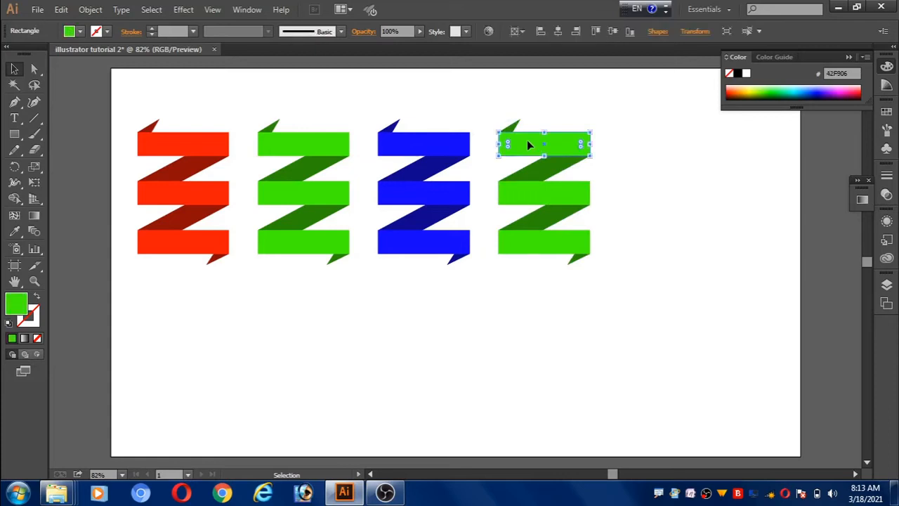
{"action": "left_click", "coordinate": [863, 199]}
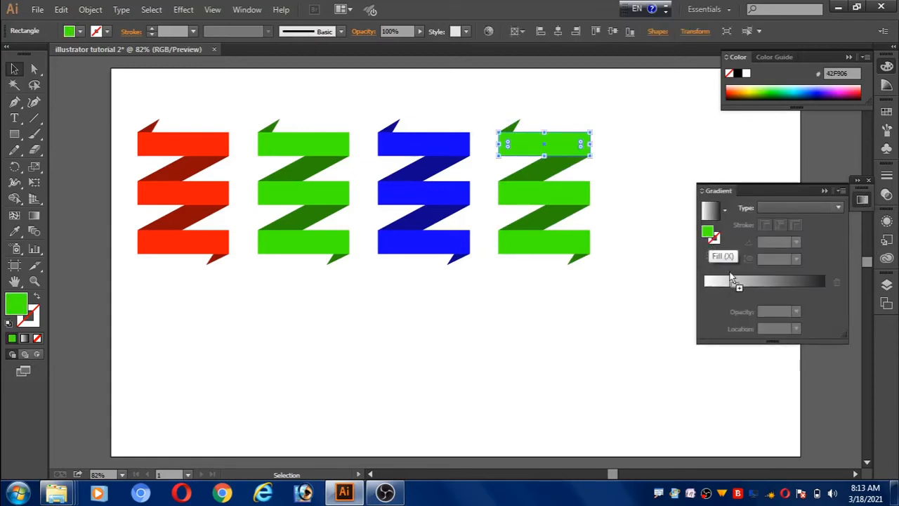
{"action": "left_click", "coordinate": [735, 286]}
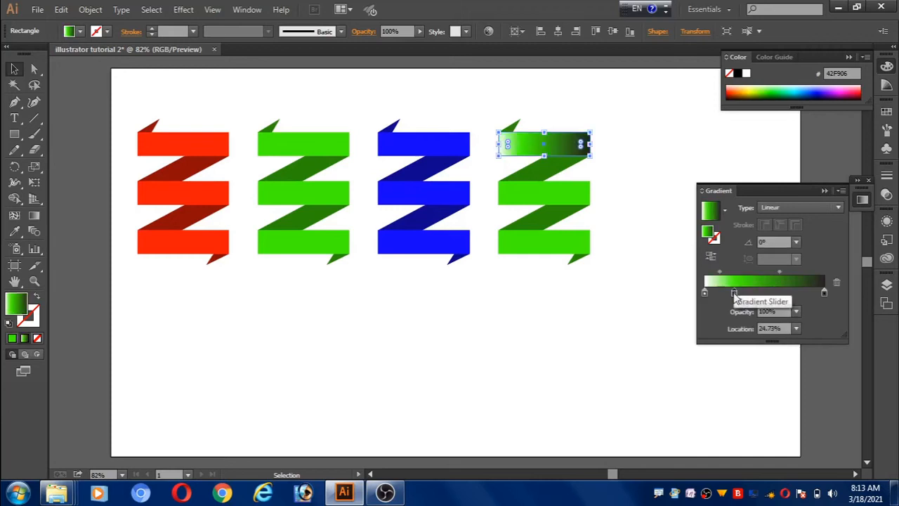
{"action": "left_click_drag", "start_coordinate": [734, 297], "coordinate": [710, 319]}
{"action": "left_click", "coordinate": [734, 292]}
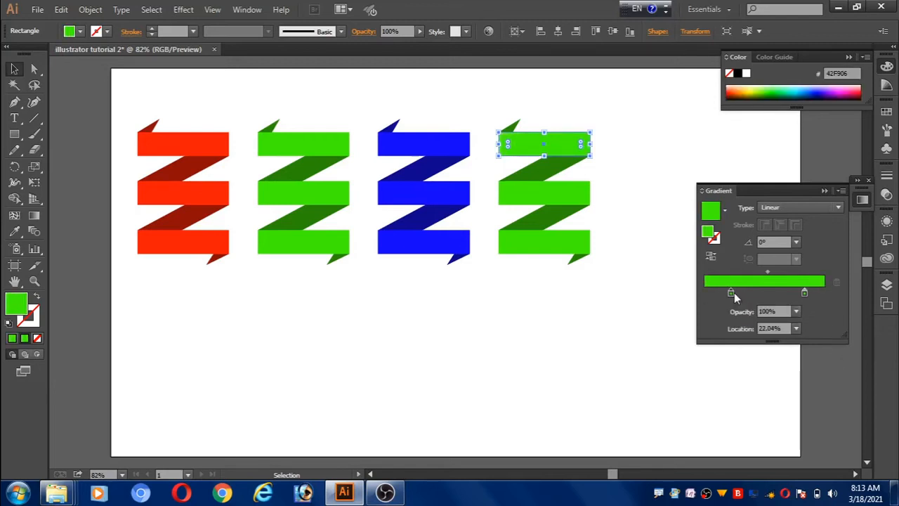
{"action": "left_click_drag", "start_coordinate": [734, 292], "coordinate": [694, 295]}
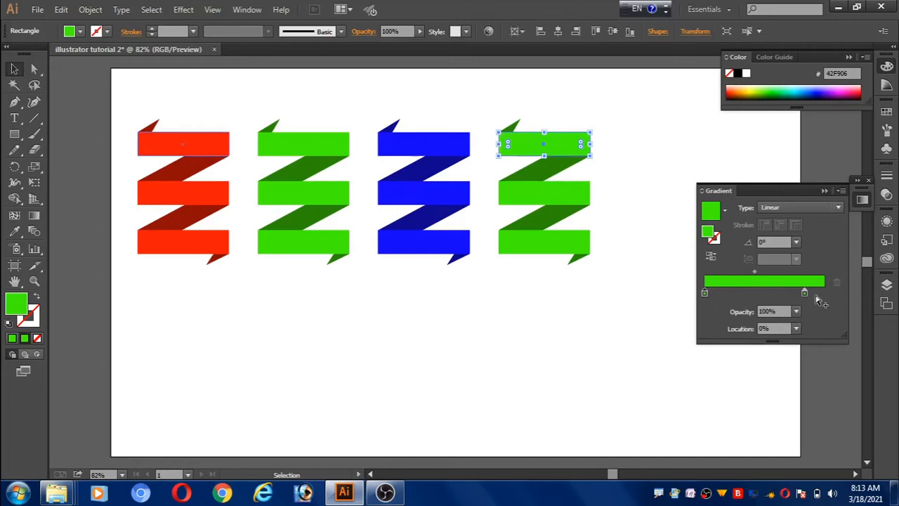
{"action": "left_click_drag", "start_coordinate": [805, 292], "coordinate": [825, 293]}
Darken the gradient's end stop in HSB mode to about 49% brightness
{"action": "double_click", "coordinate": [823, 291]}
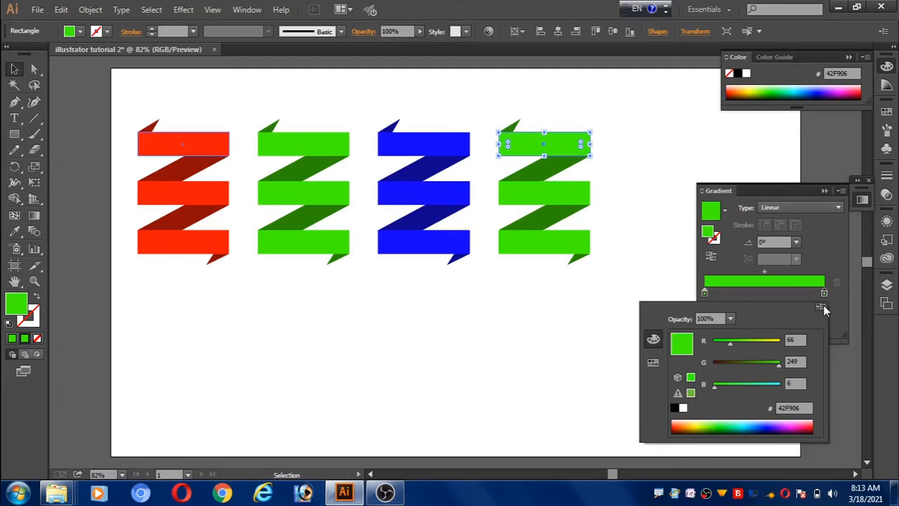
{"action": "left_click", "coordinate": [822, 307]}
{"action": "left_click", "coordinate": [715, 395]}
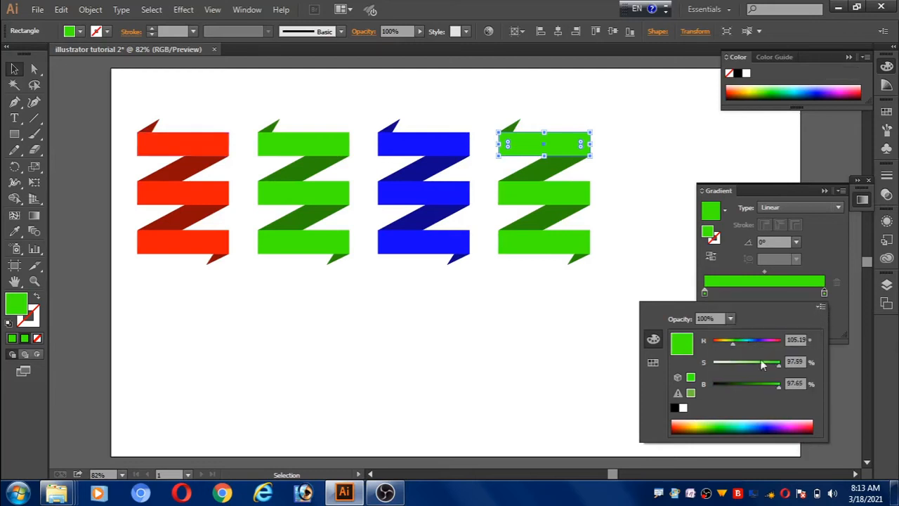
{"action": "left_click_drag", "start_coordinate": [778, 388], "coordinate": [745, 387]}
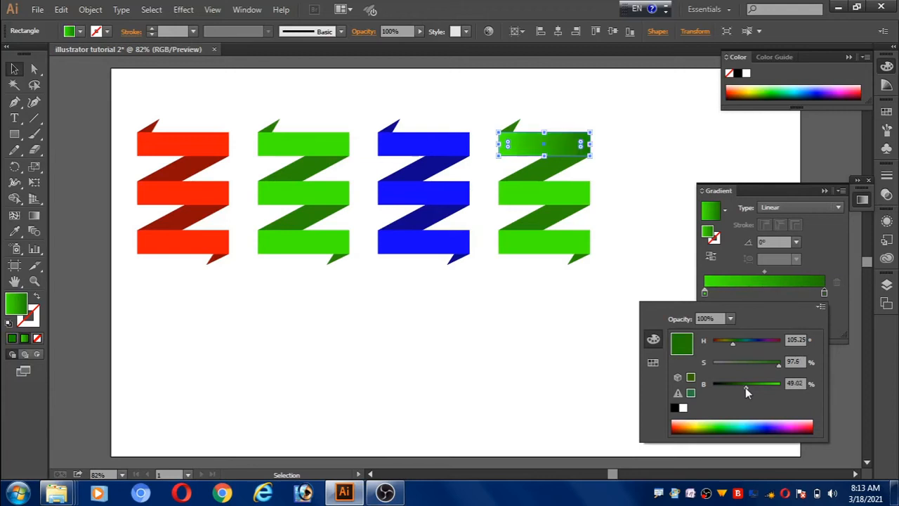
{"action": "left_click", "coordinate": [824, 294]}
Change the top band's gradient type to Radial and deselect the band
{"action": "left_click", "coordinate": [841, 205]}
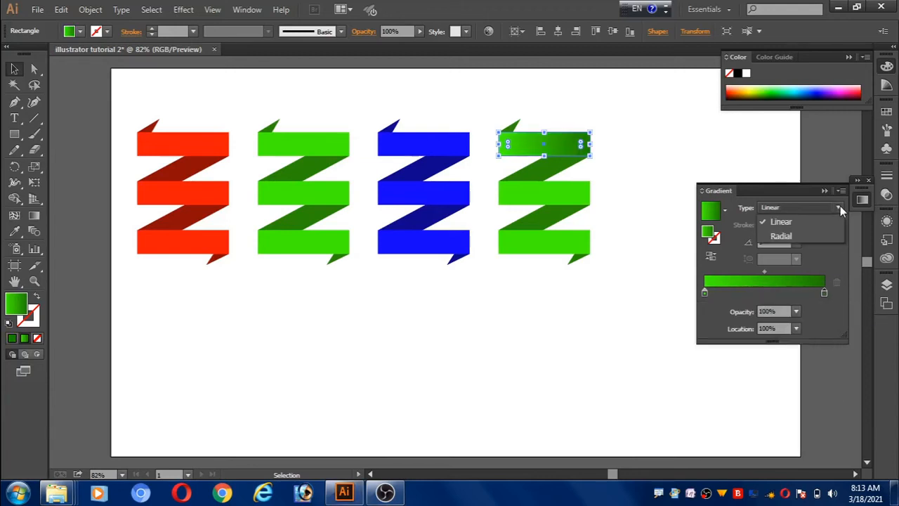
{"action": "left_click", "coordinate": [780, 236]}
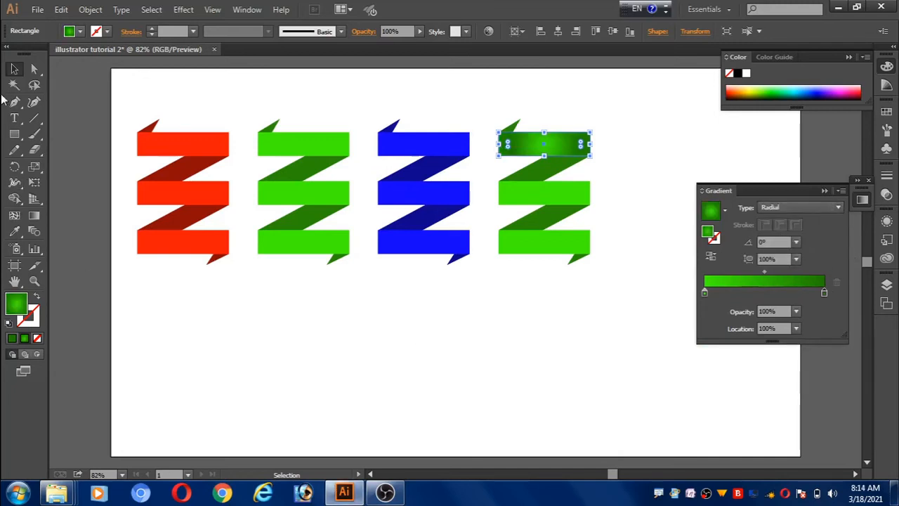
{"action": "left_click", "coordinate": [397, 368]}
{"action": "left_click", "coordinate": [397, 373]}
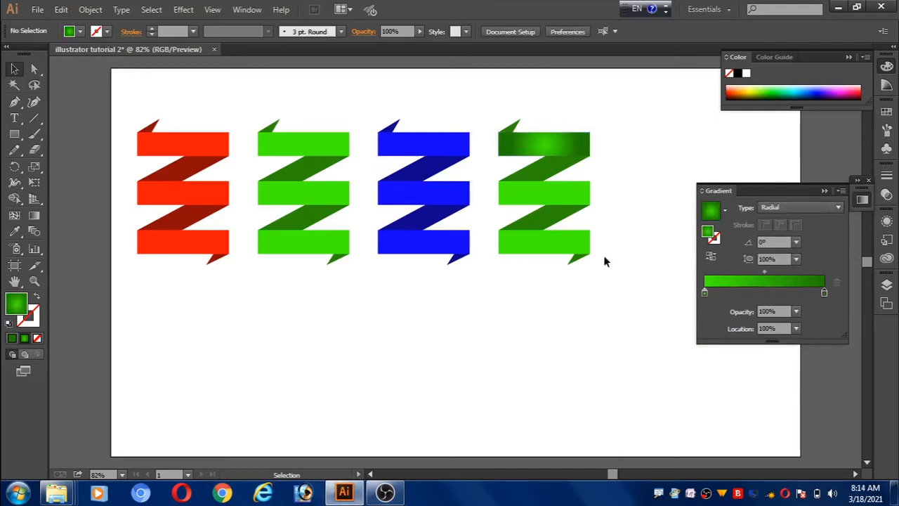
Apply the top band's radial gradient to the fourth ribbon's middle and bottom bands with the Eyedropper
{"action": "left_click", "coordinate": [553, 194]}
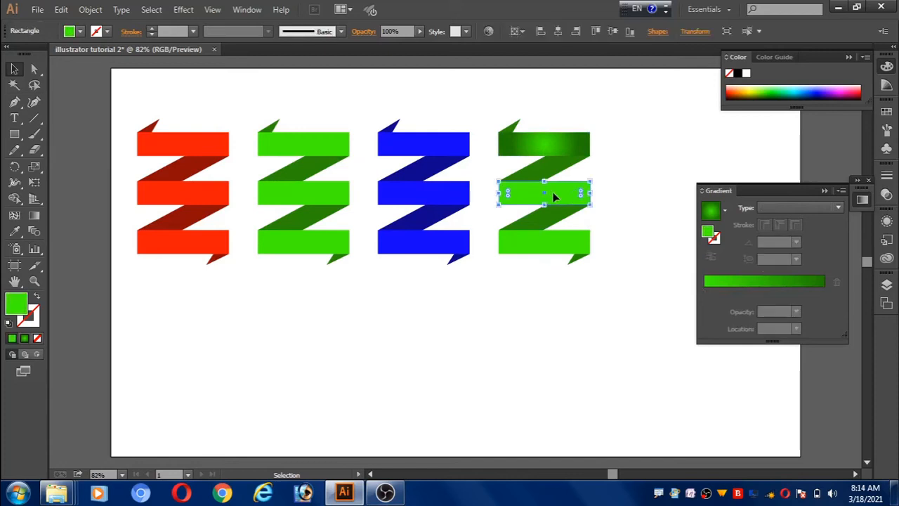
{"action": "left_click", "coordinate": [554, 237], "text": "shift"}
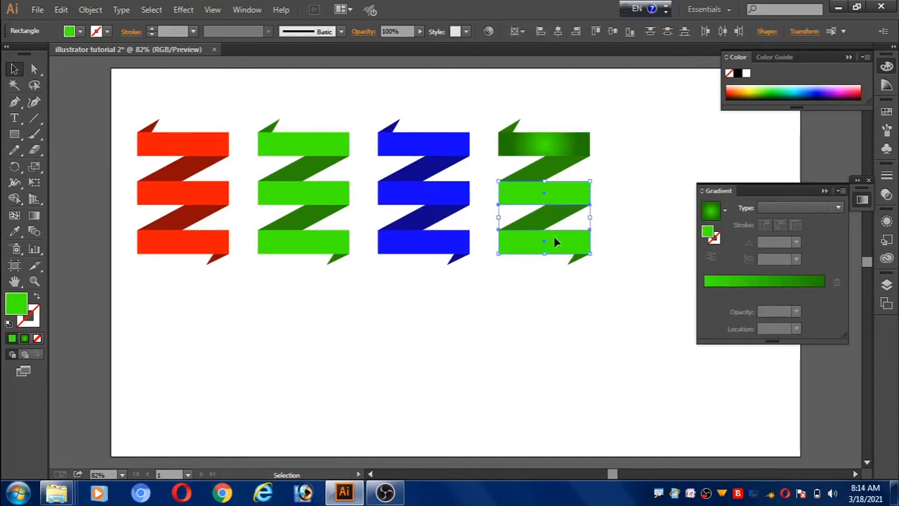
{"action": "left_click", "coordinate": [14, 230]}
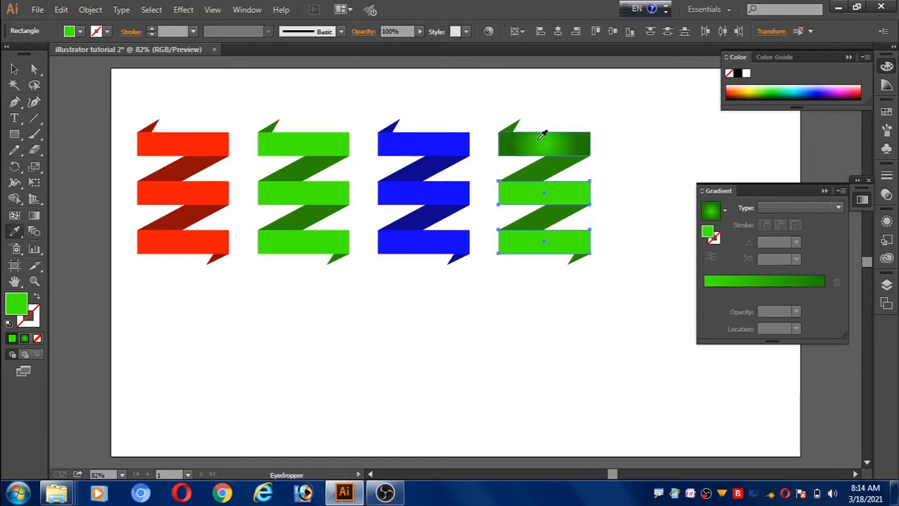
{"action": "left_click", "coordinate": [534, 133]}
{"action": "left_click", "coordinate": [14, 69]}
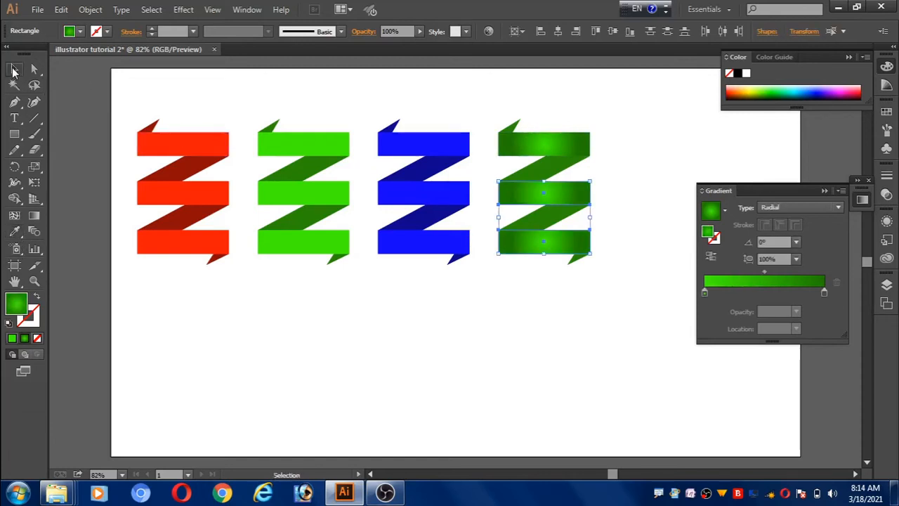
{"action": "left_click", "coordinate": [666, 124]}
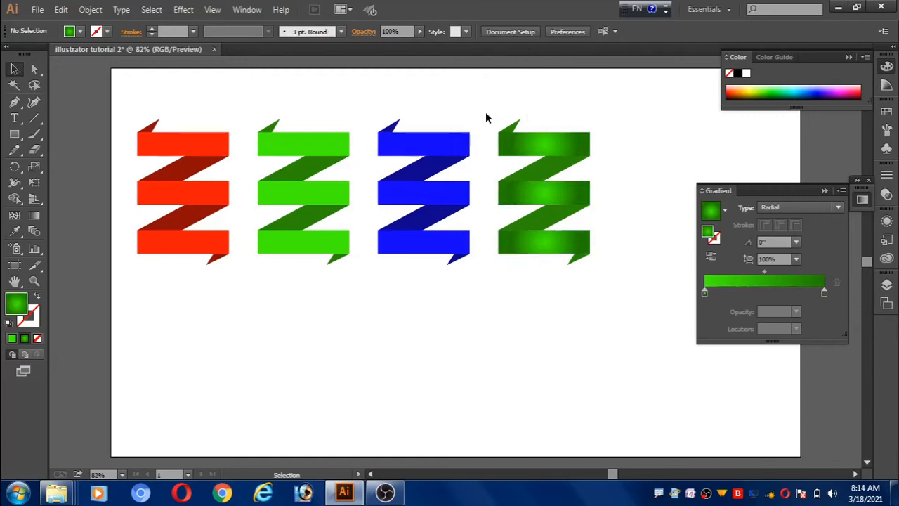
Group all parts of the fourth ribbon
{"action": "left_click_drag", "start_coordinate": [485, 112], "coordinate": [614, 302]}
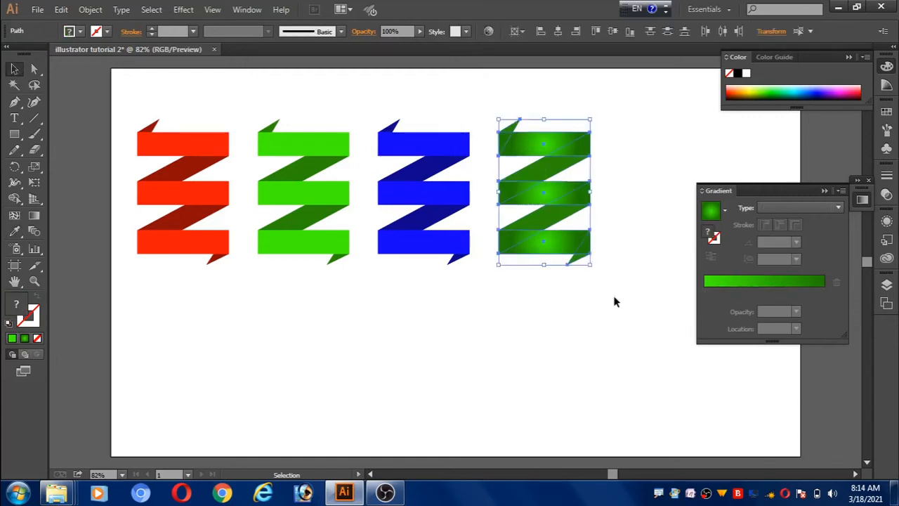
{"action": "right_click", "coordinate": [553, 139]}
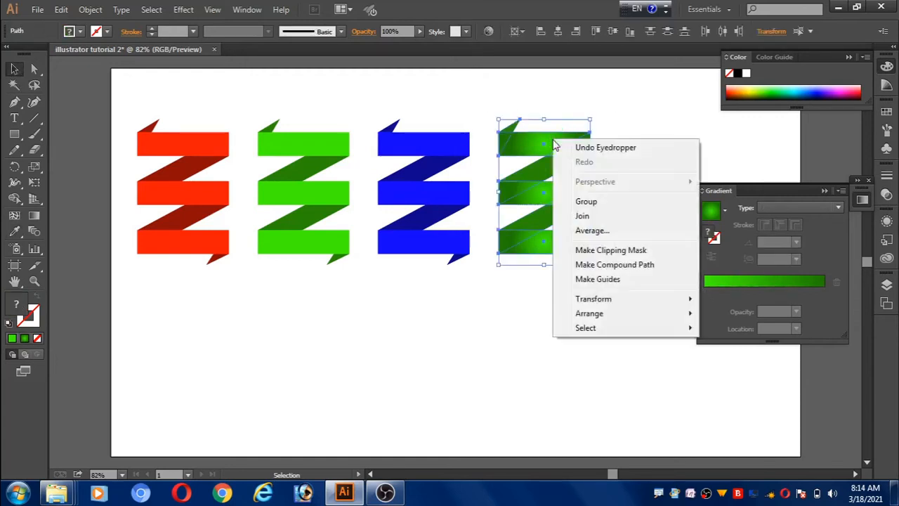
{"action": "left_click", "coordinate": [587, 202]}
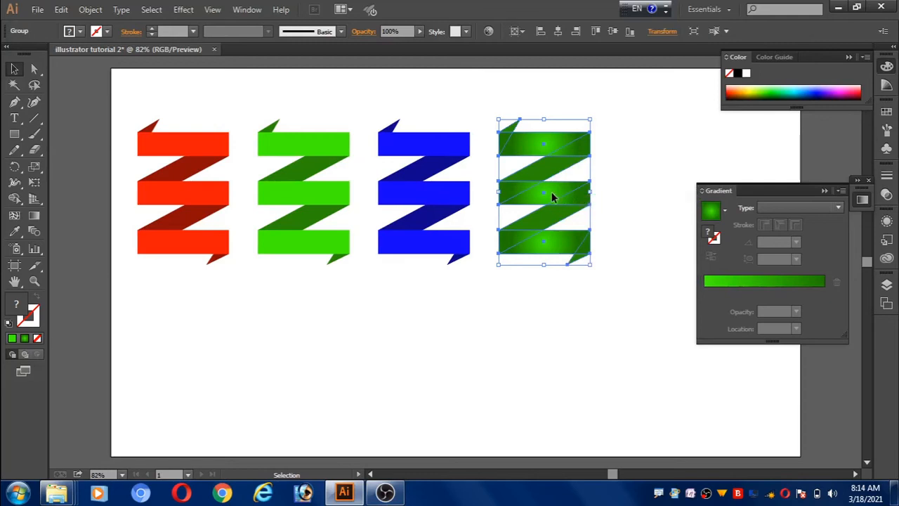
Copy the grouped gradient ribbon straight below itself, and copy that duplicate to the spot under the blue ribbon
{"action": "left_click_drag", "start_coordinate": [551, 192], "coordinate": [554, 354]}
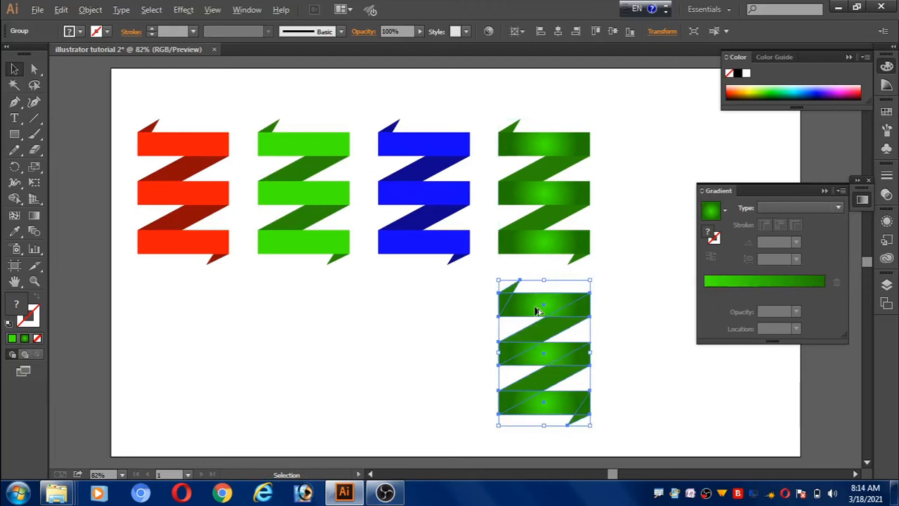
{"action": "left_click_drag", "start_coordinate": [534, 307], "coordinate": [414, 307]}
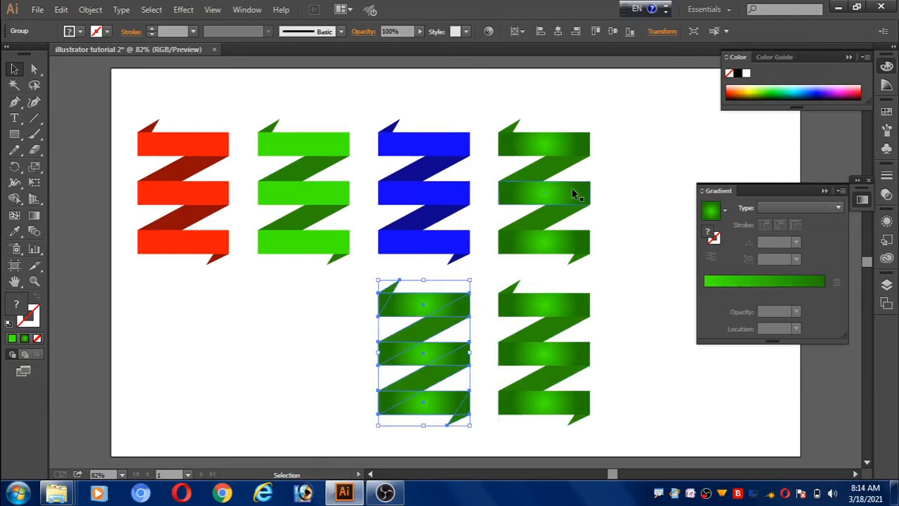
{"action": "left_click", "coordinate": [489, 110]}
Recolor the upper-row gradient ribbon red with Recolor Artwork, linking its harmony colors and shifting them to a hue of about 3°
{"action": "left_click_drag", "start_coordinate": [488, 105], "coordinate": [601, 253]}
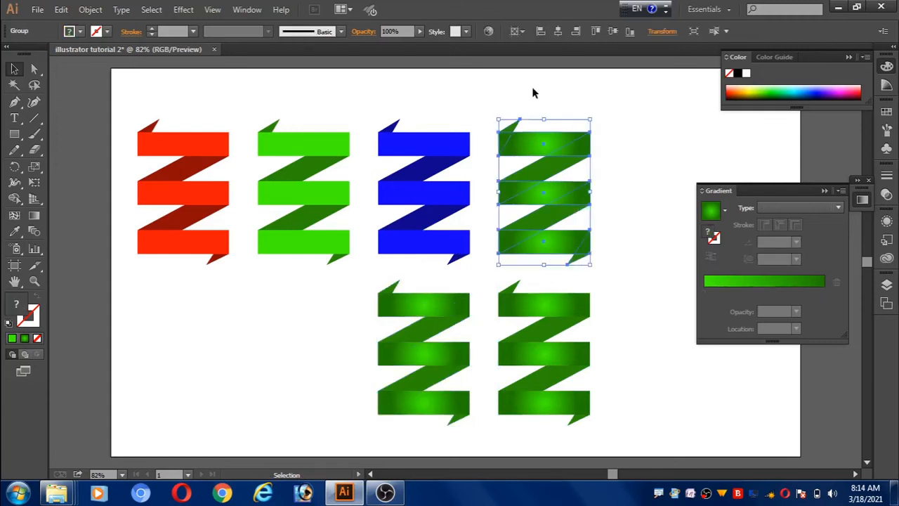
{"action": "left_click", "coordinate": [488, 31]}
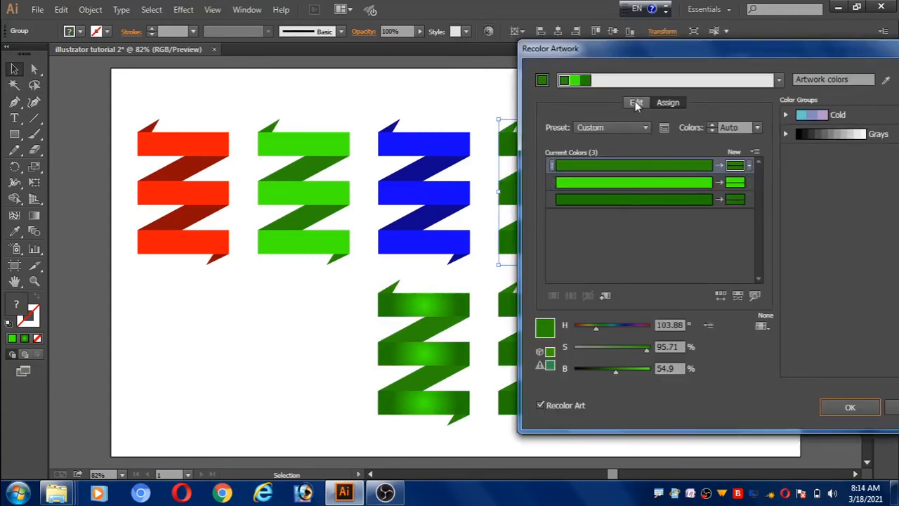
{"action": "left_click", "coordinate": [636, 102]}
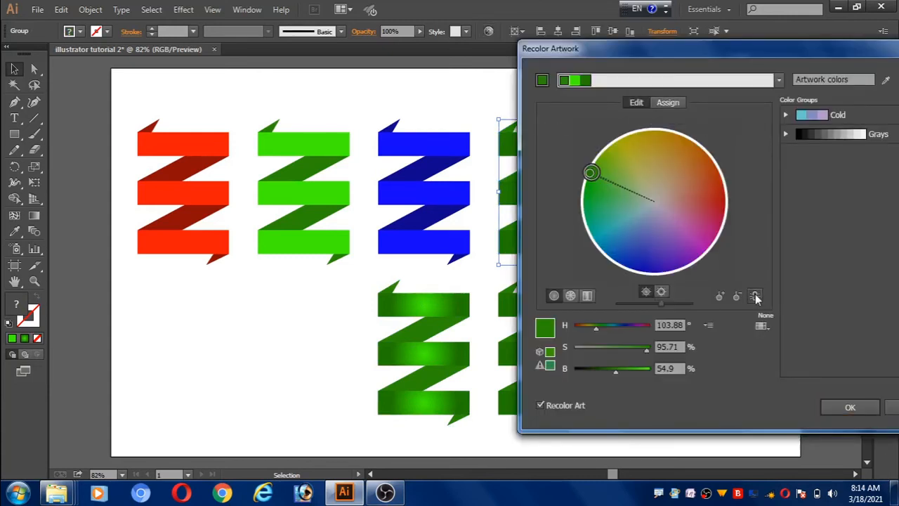
{"action": "mouse_move", "coordinate": [592, 171]}
{"action": "left_mouse_down"}
{"action": "mouse_move", "coordinate": [596, 153]}
{"action": "mouse_move", "coordinate": [722, 197]}
{"action": "left_mouse_up"}
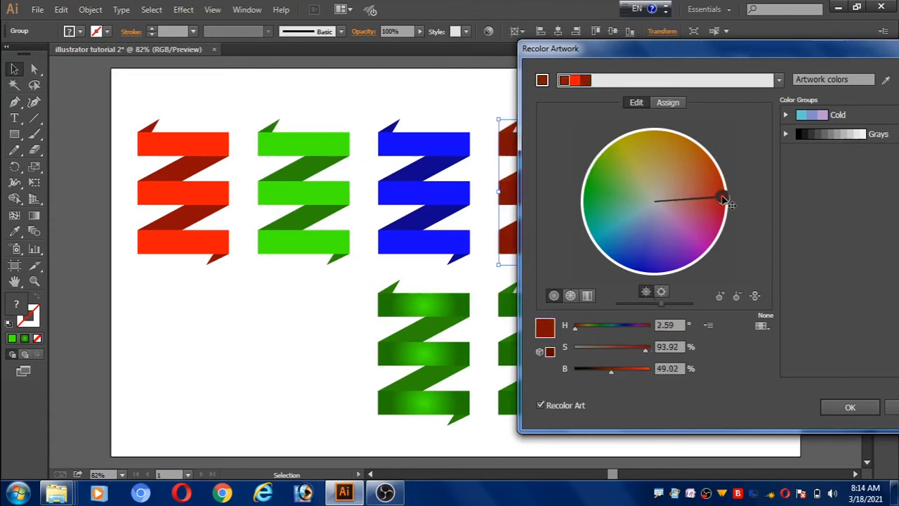
{"action": "left_click", "coordinate": [850, 406]}
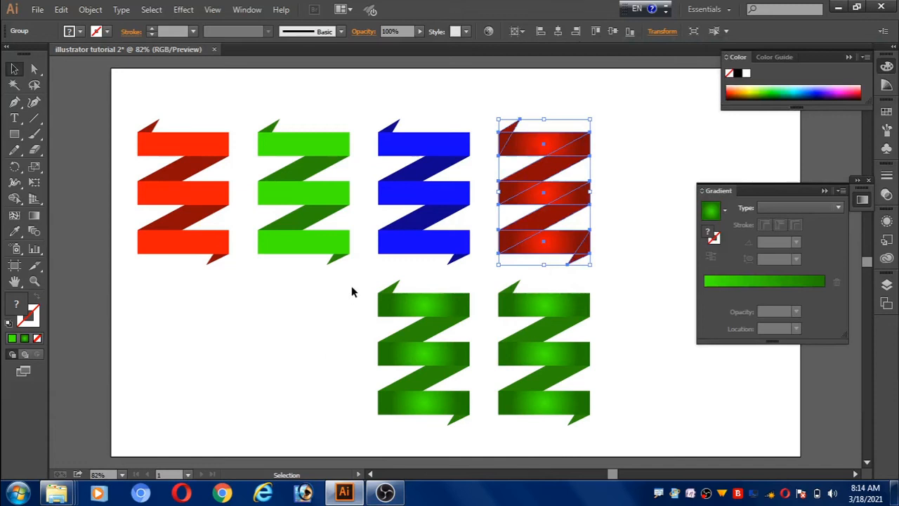
Recolor the gradient ribbon under the flat blue one blue with Recolor Artwork, shifting its linked harmony colors to a hue of about 243°
{"action": "left_click_drag", "start_coordinate": [351, 289], "coordinate": [474, 439]}
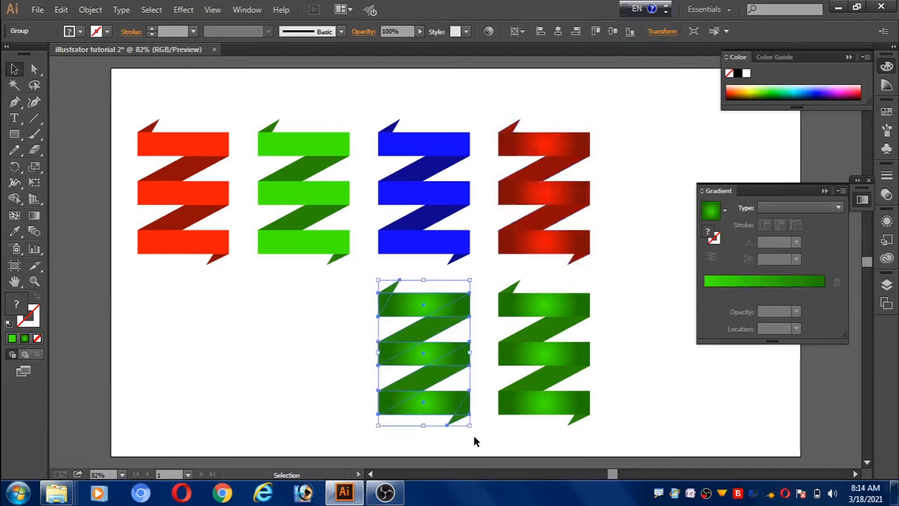
{"action": "left_click", "coordinate": [489, 32]}
{"action": "left_click", "coordinate": [635, 103]}
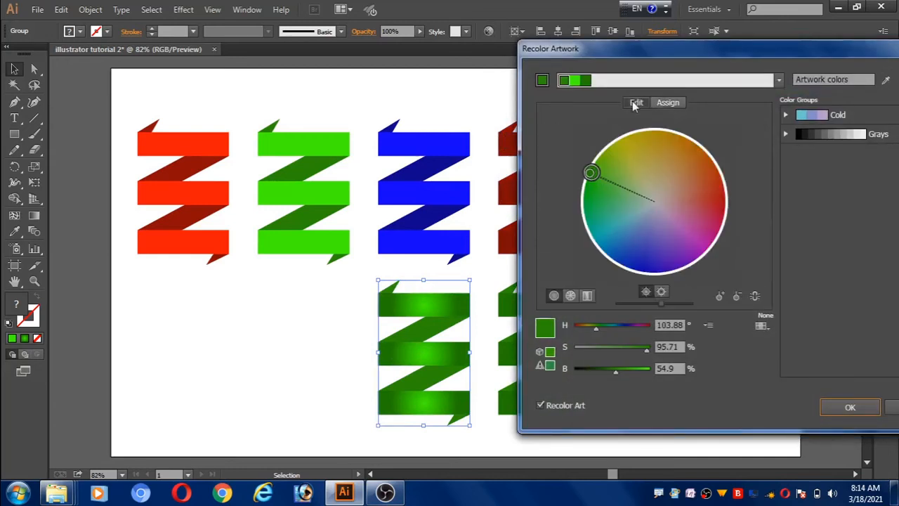
{"action": "left_click", "coordinate": [755, 296]}
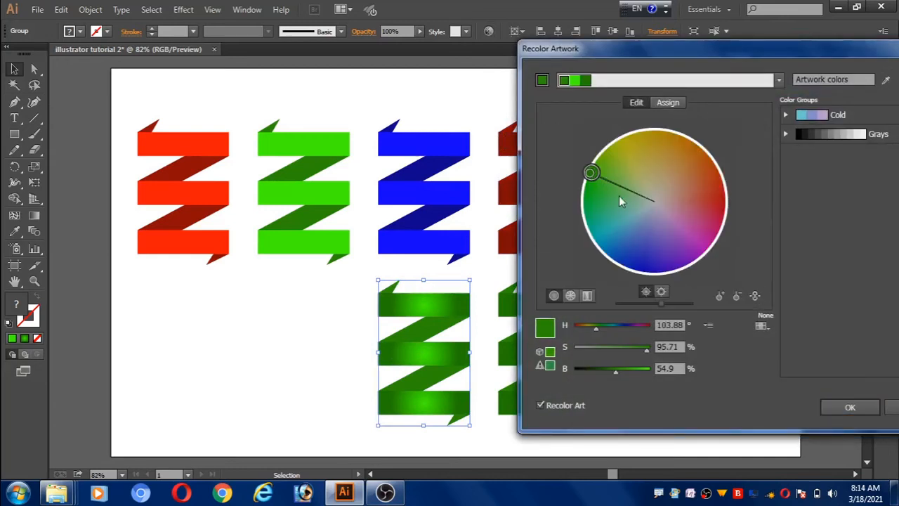
{"action": "left_click_drag", "start_coordinate": [600, 176], "coordinate": [643, 270]}
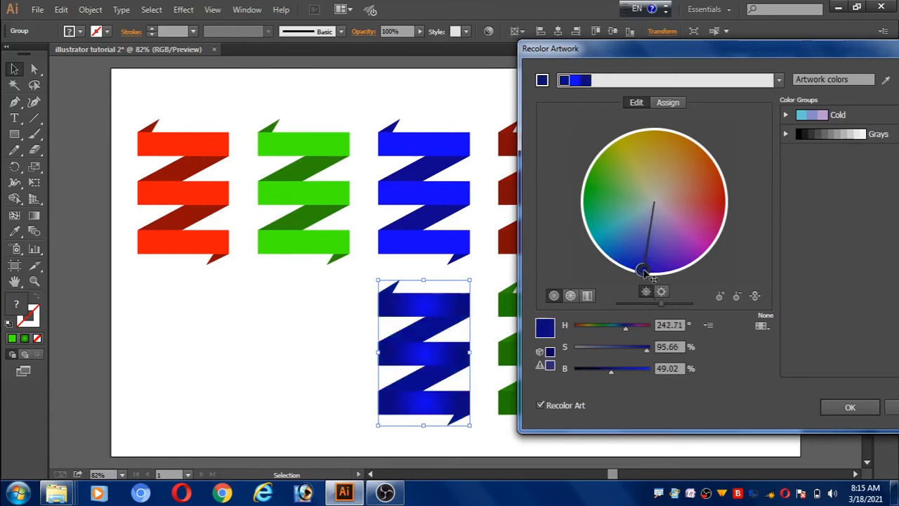
{"action": "left_click", "coordinate": [850, 408]}
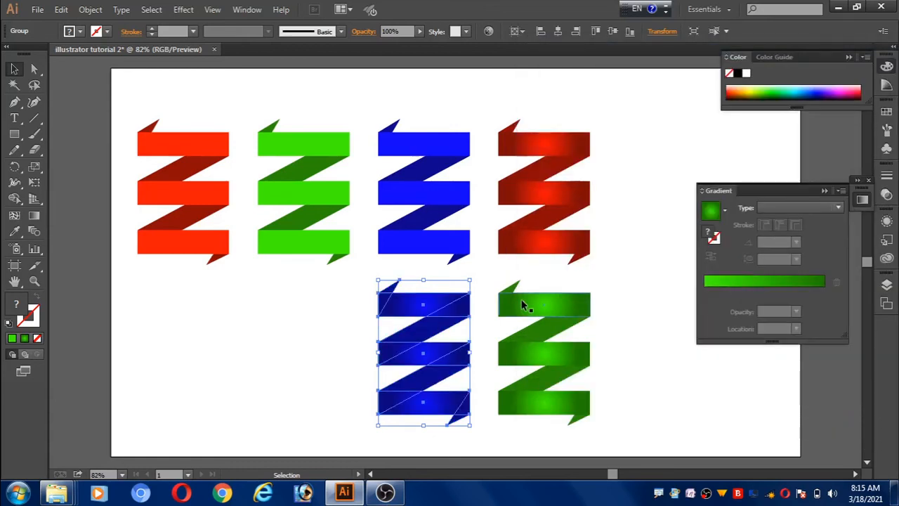
{"action": "left_click", "coordinate": [16, 70]}
{"action": "left_click", "coordinate": [201, 364]}
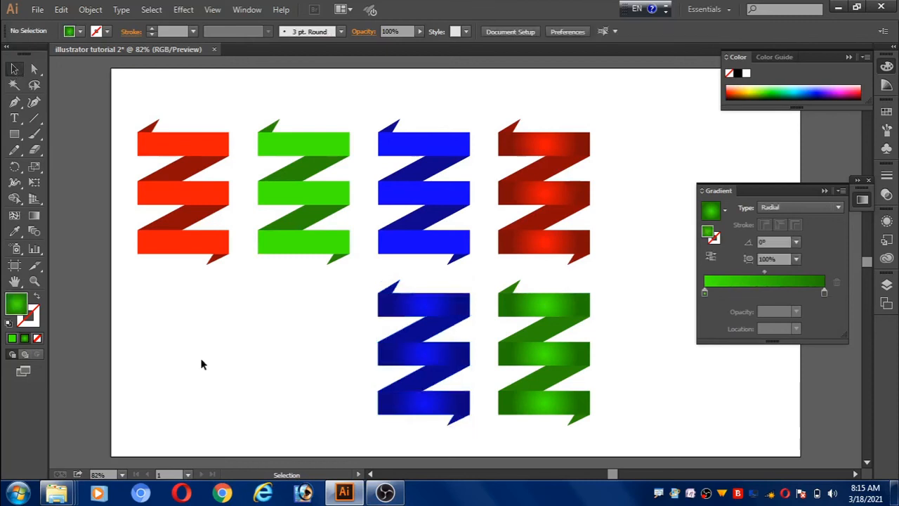
Save the document as "illustrator tutorial 2.ai" in the Desktop's "illustrator tutorial" folder, in Adobe Illustrator format with the Illustrator CC version
{"action": "left_click", "coordinate": [41, 11]}
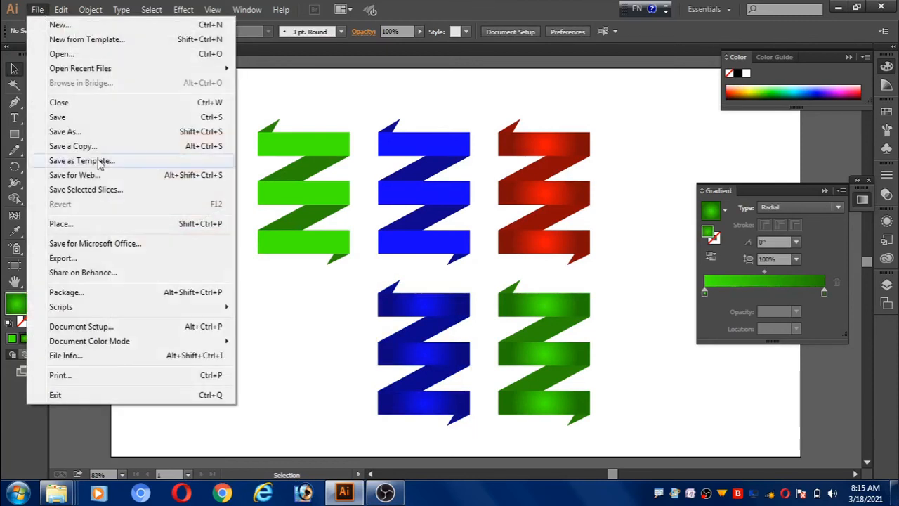
{"action": "left_click", "coordinate": [82, 132]}
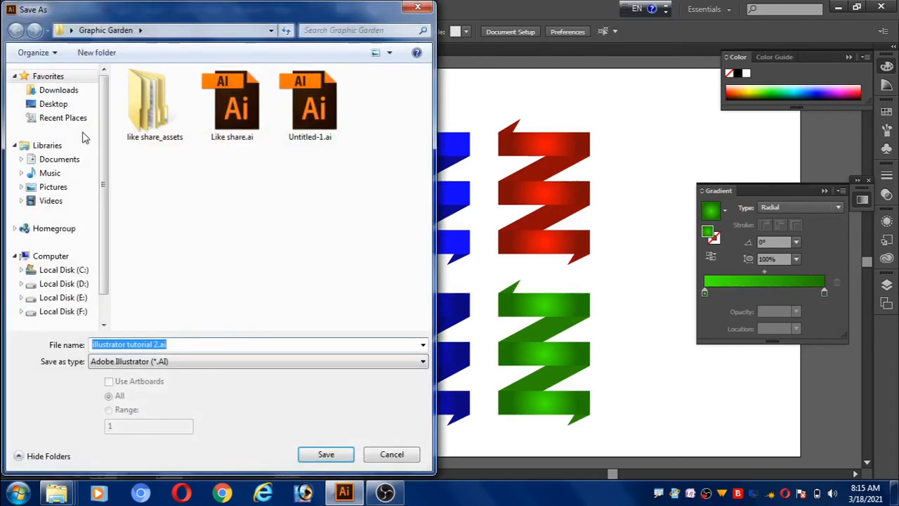
{"action": "left_click", "coordinate": [62, 104]}
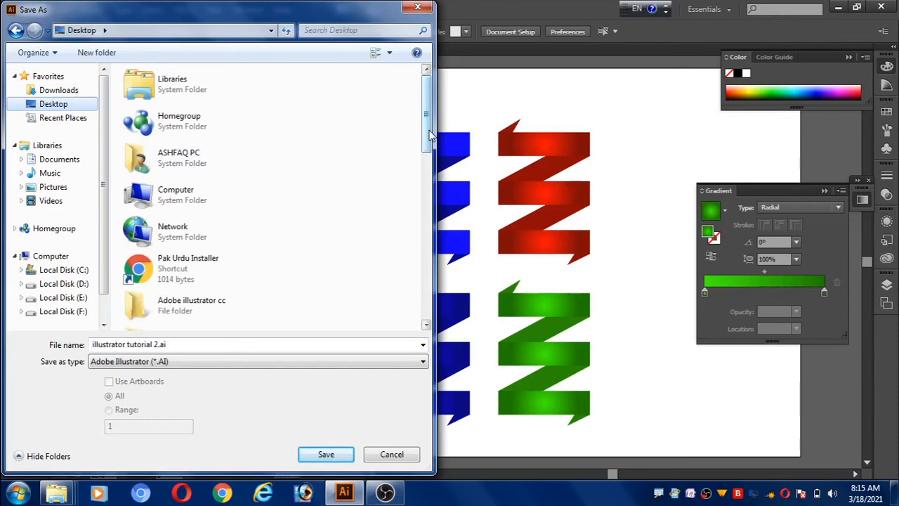
{"action": "left_click_drag", "start_coordinate": [431, 135], "coordinate": [431, 200]}
{"action": "left_click", "coordinate": [211, 257]}
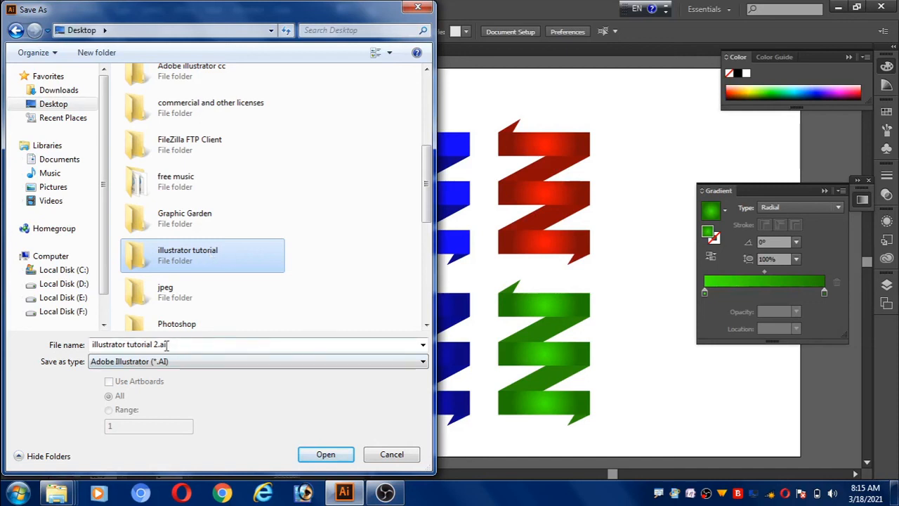
{"action": "left_click_drag", "start_coordinate": [168, 344], "coordinate": [76, 351]}
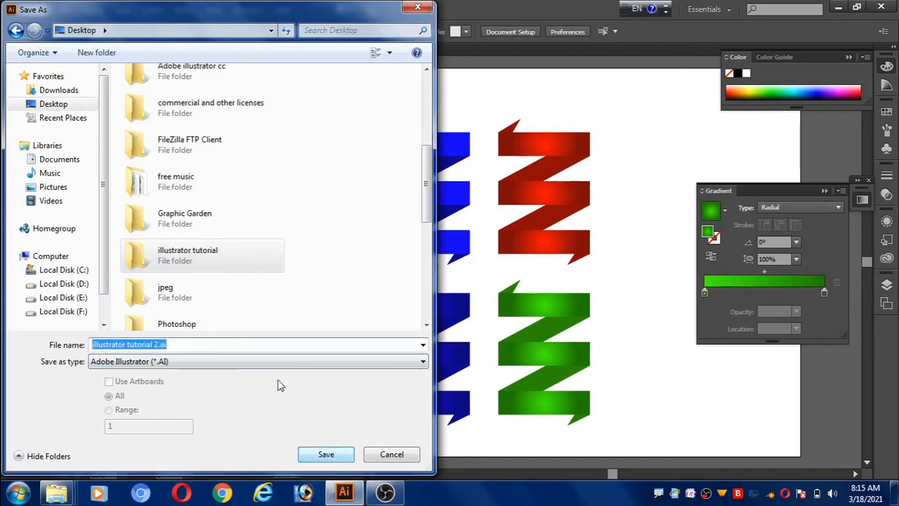
{"action": "left_click", "coordinate": [329, 458]}
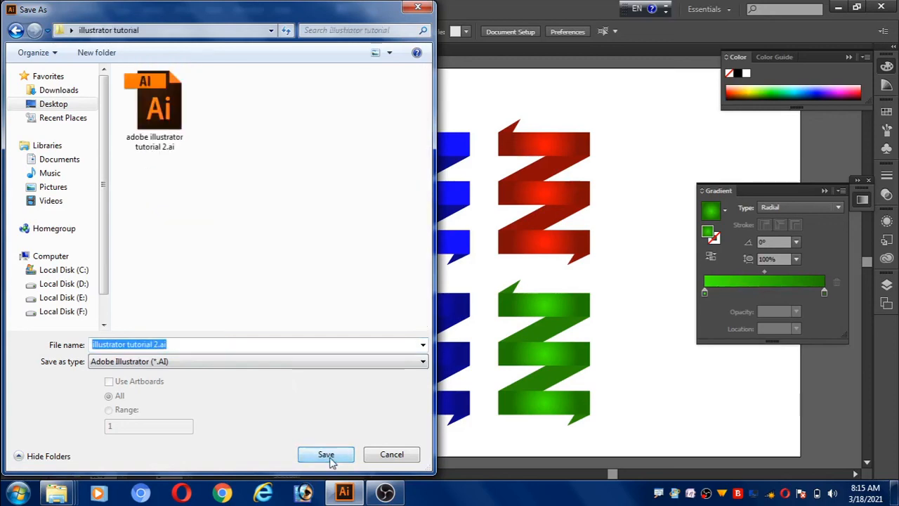
{"action": "left_click", "coordinate": [329, 457]}
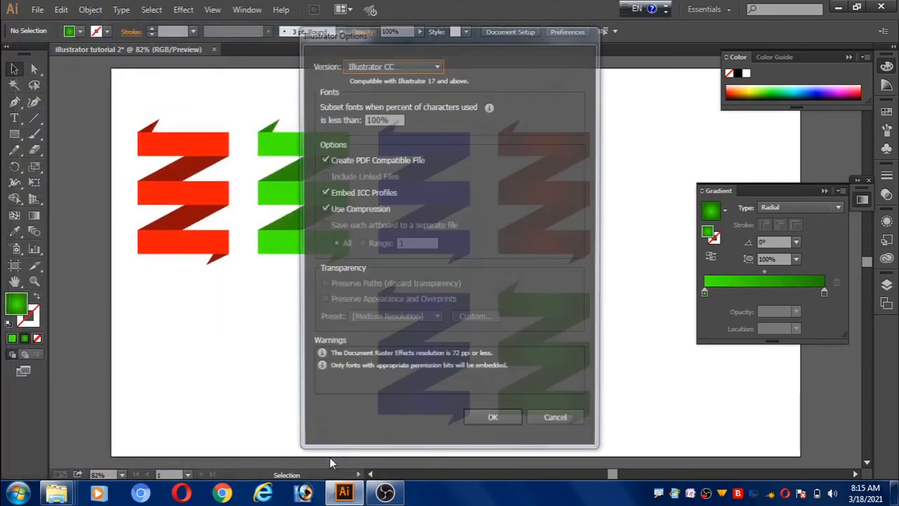
{"action": "left_click", "coordinate": [492, 423]}
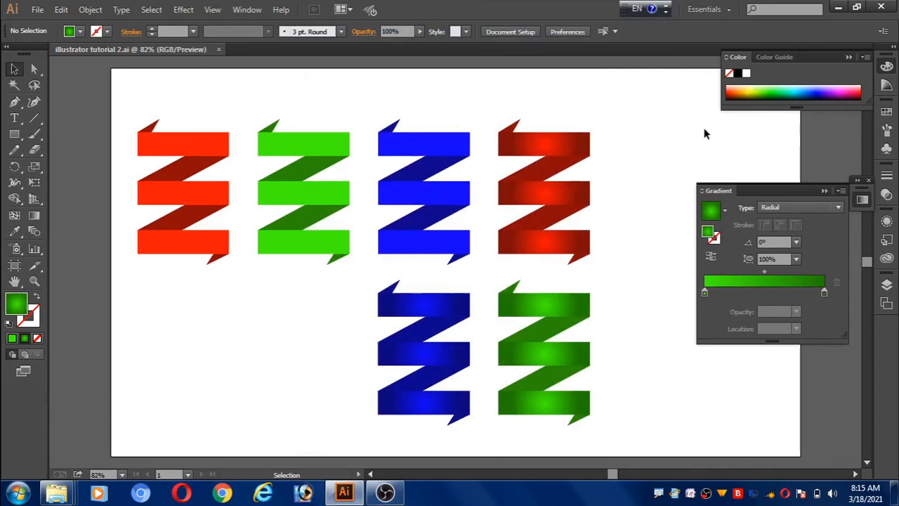
{"action": "left_click", "coordinate": [840, 9]}
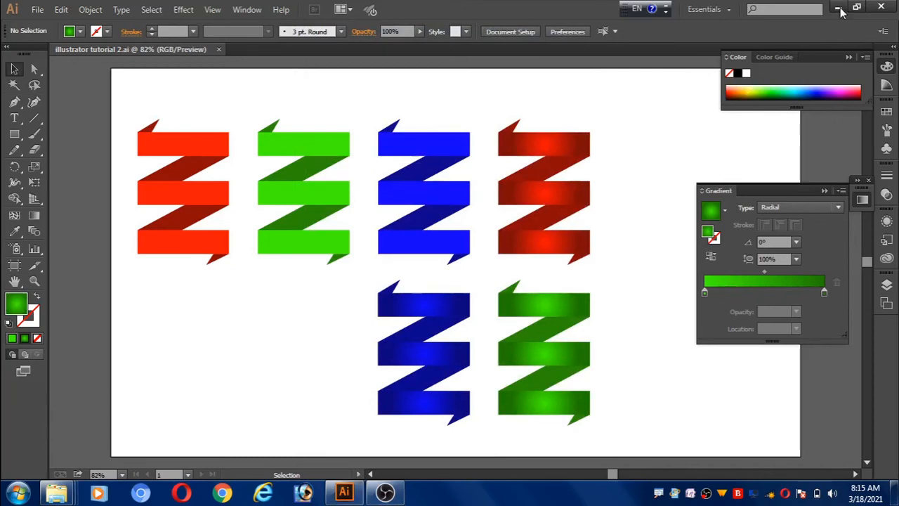